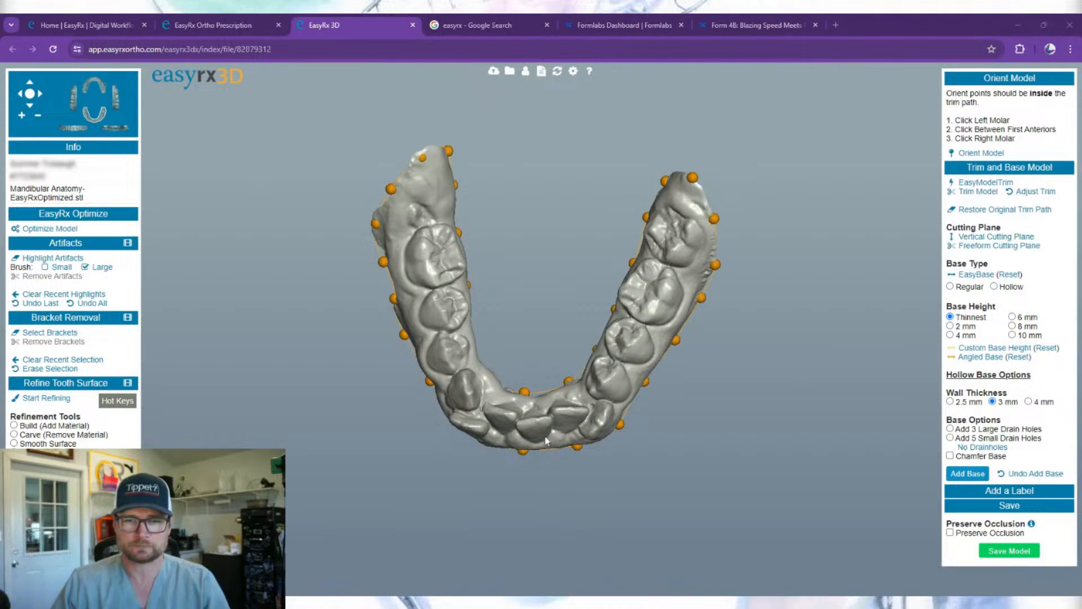
Step: Orient the mandibular model by marking the left molar, the point between the first anteriors and the right molar
drag(545, 440, 570, 419)
scroll(571, 419, up, 5)
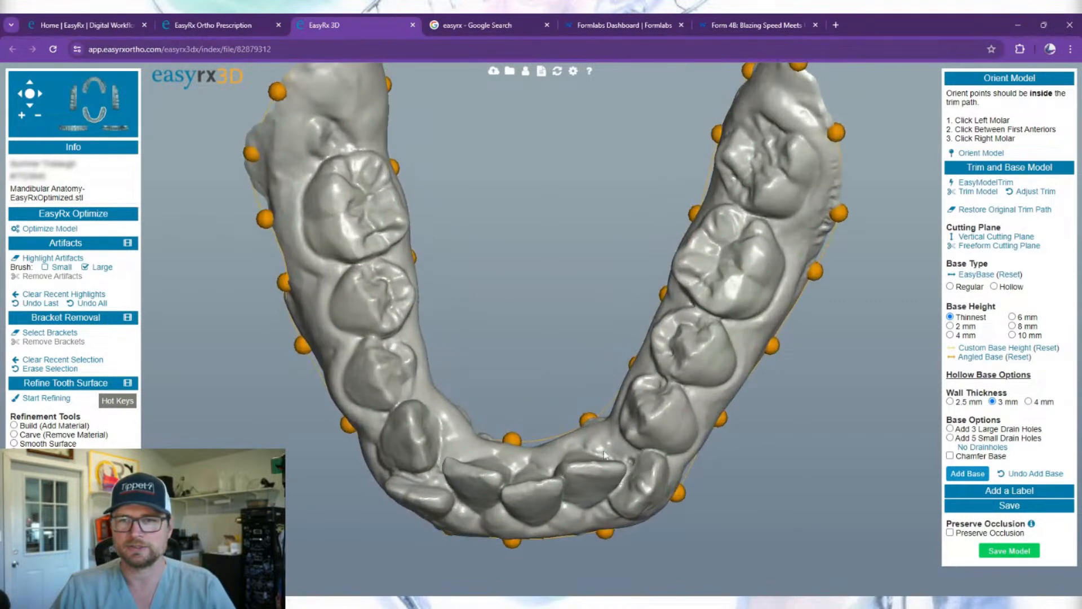
drag(604, 454, 569, 499)
scroll(586, 353, down, 4)
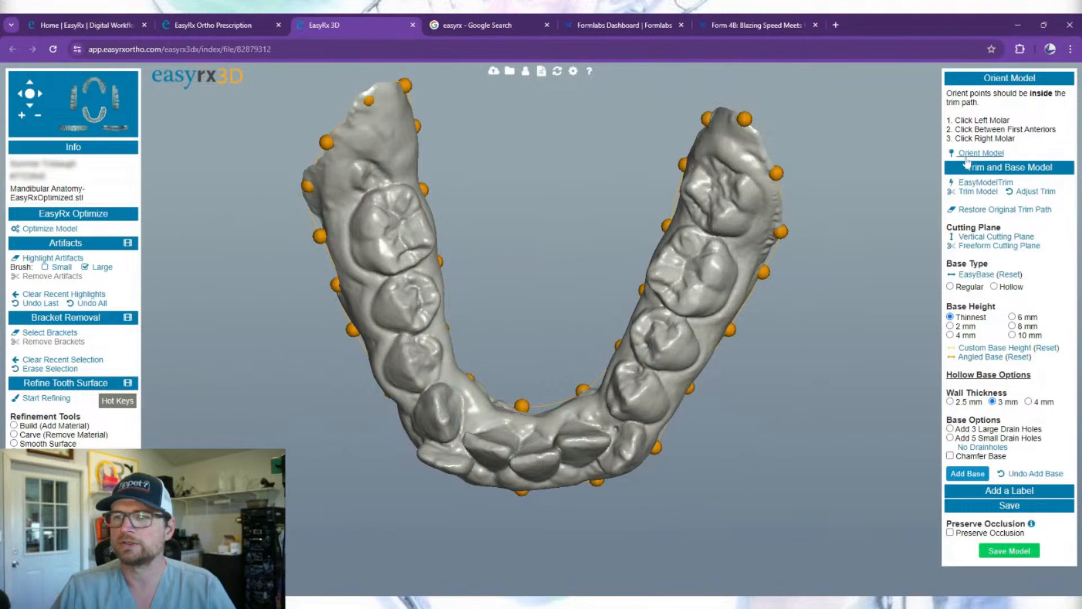
drag(556, 249, 536, 393)
drag(552, 346, 563, 170)
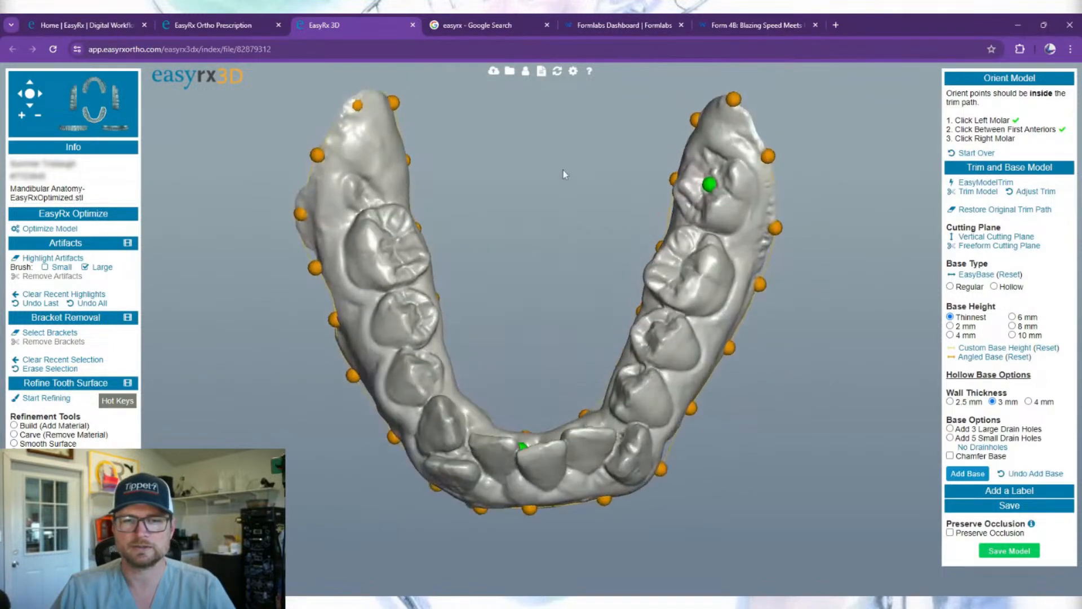
click(393, 246)
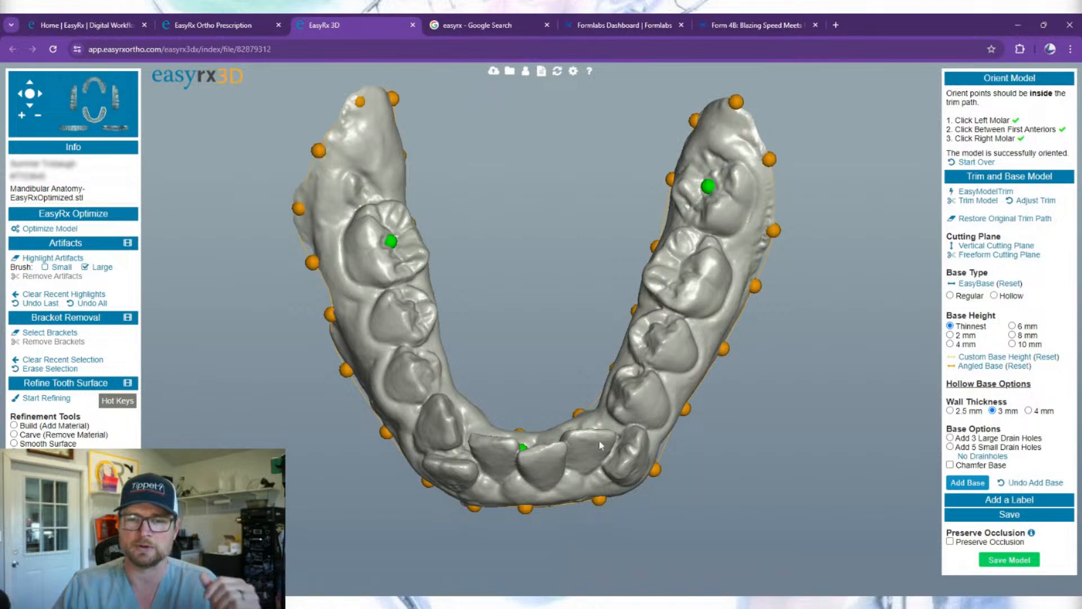
Step: Set up an EasyBase plane under the mandibular model and adjust its height and tilt along the lower gum edge
drag(574, 465, 588, 329)
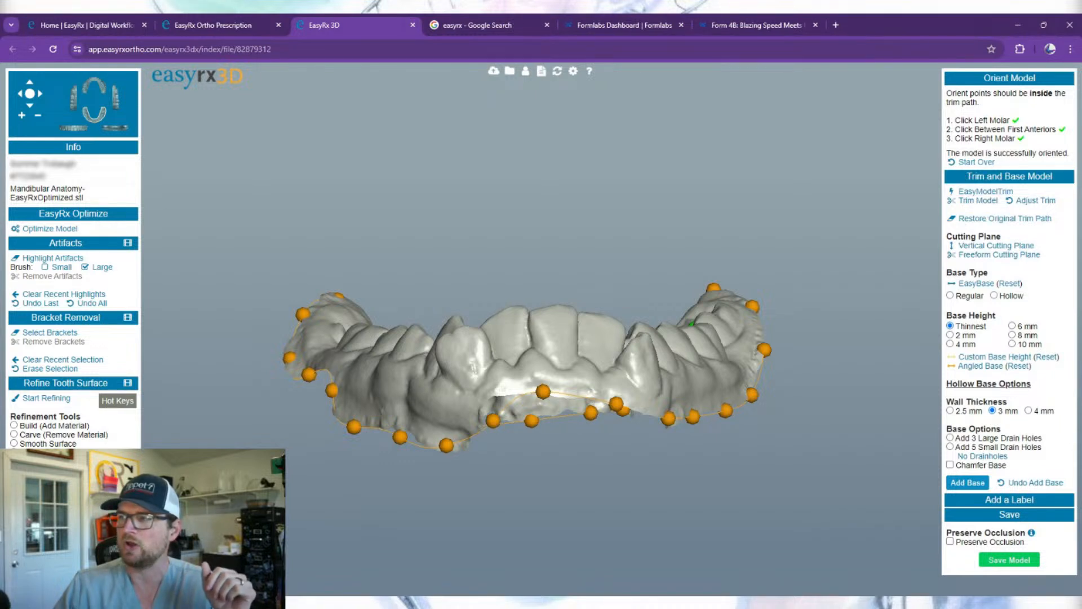
click(978, 286)
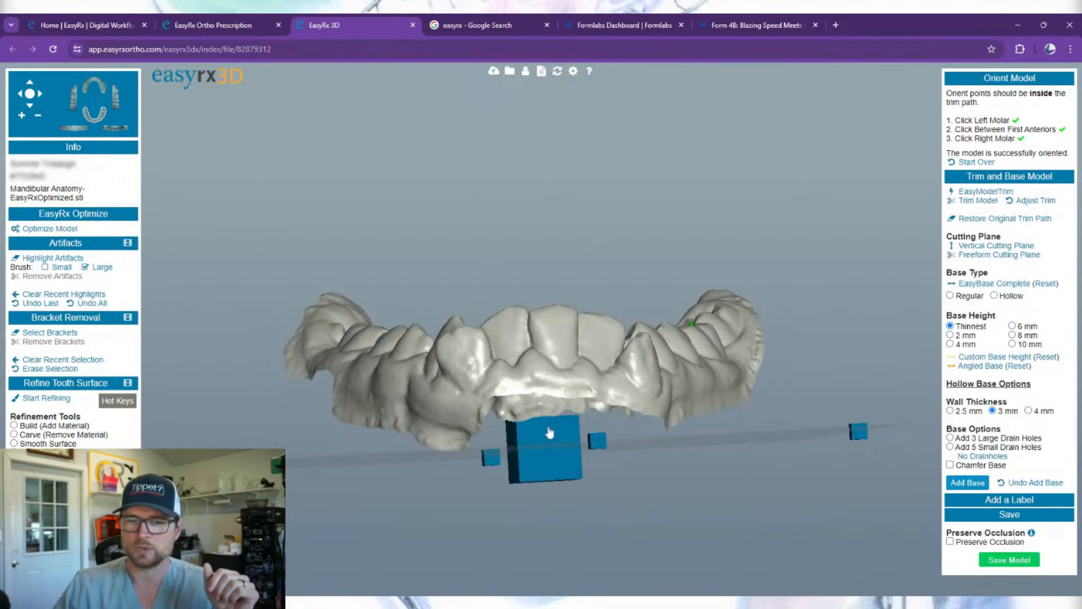
mouse_move(440, 500)
mouse_down()
mouse_move(475, 516)
mouse_move(641, 497)
mouse_move(795, 428)
mouse_move(806, 390)
mouse_move(796, 364)
mouse_move(814, 319)
mouse_move(846, 330)
mouse_move(804, 422)
mouse_move(458, 509)
mouse_up()
drag(625, 465, 620, 431)
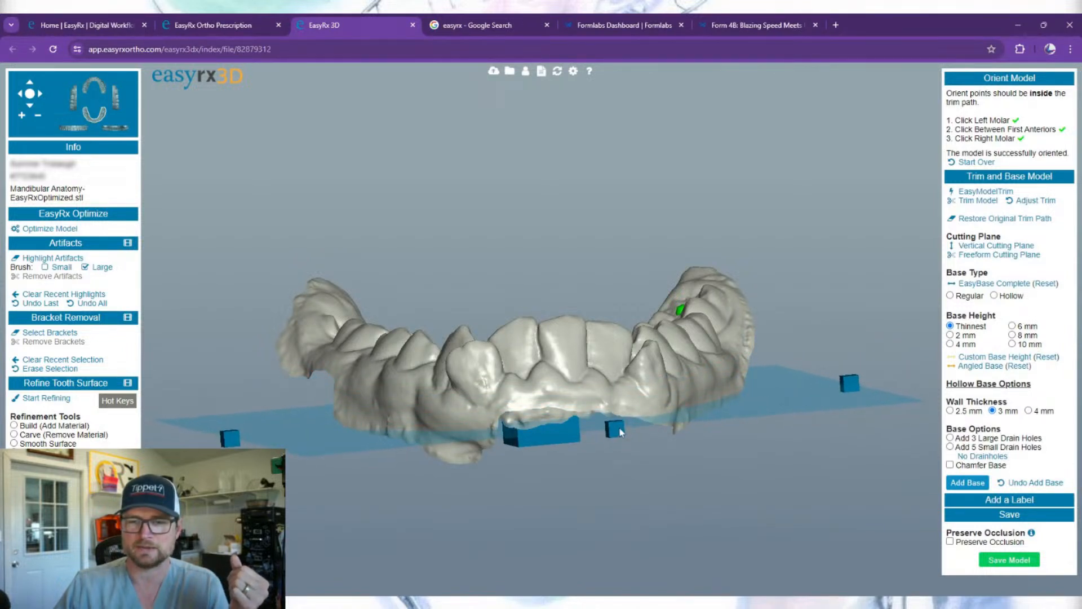
drag(488, 489, 852, 456)
drag(587, 453, 668, 359)
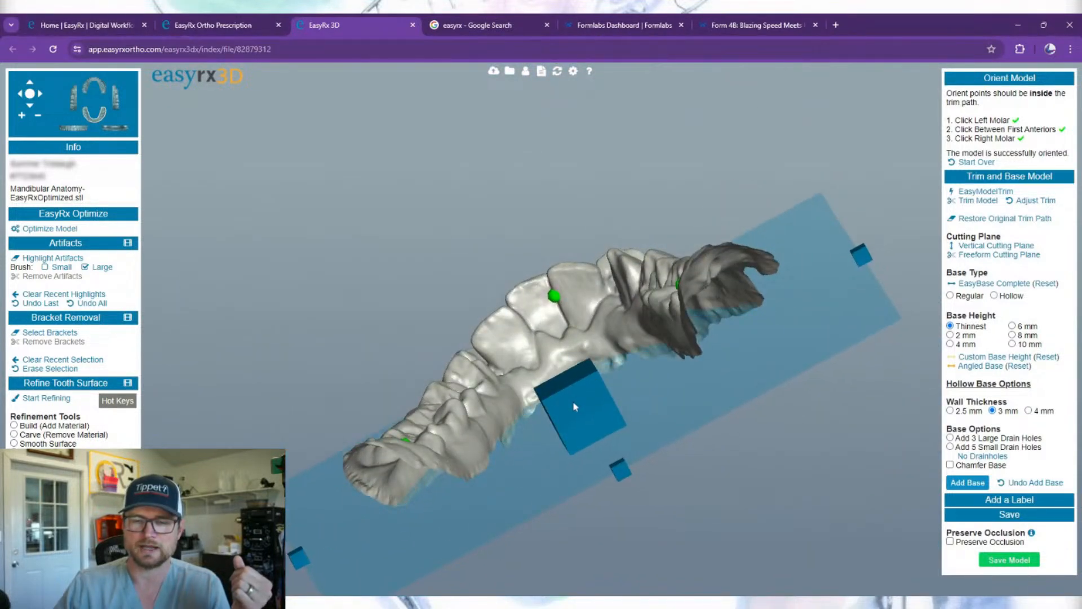
drag(572, 402, 546, 461)
drag(731, 260, 699, 311)
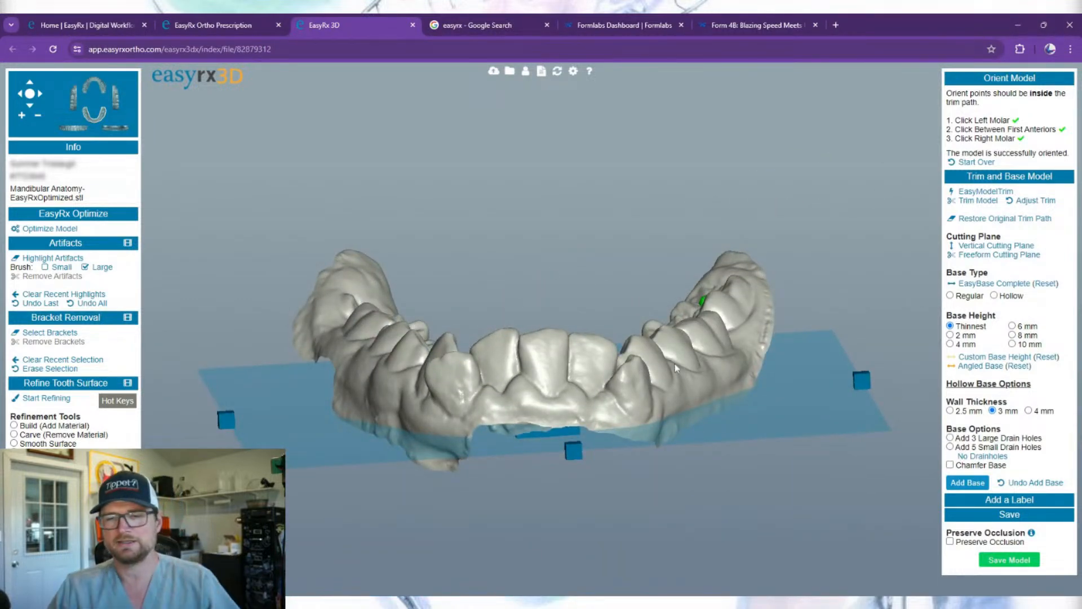
drag(674, 363, 696, 153)
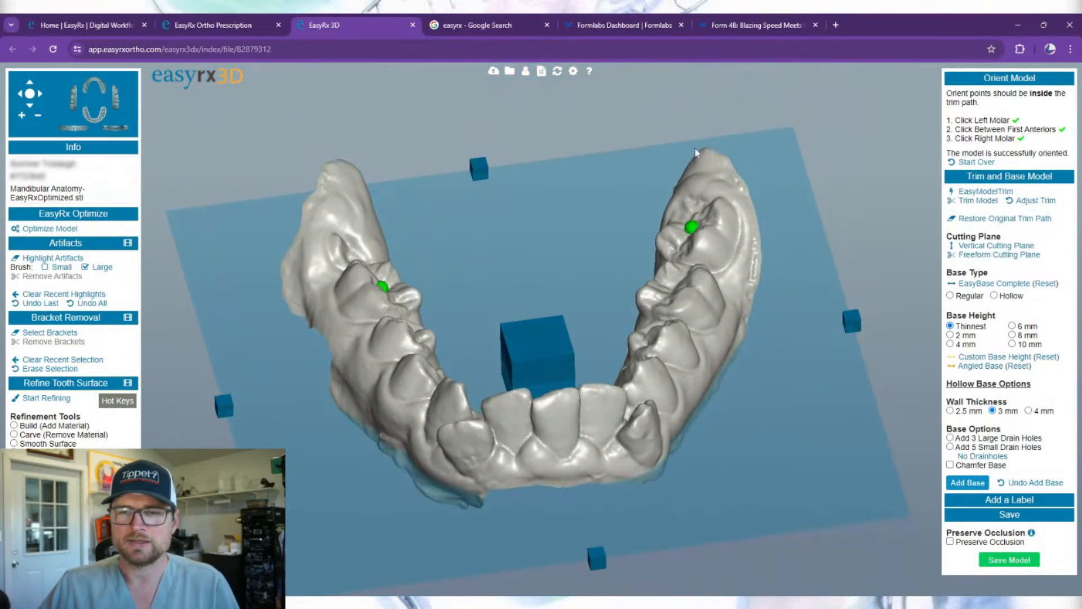
Step: Add a vertical cutting plane and position it across both arch ends to trim the tissue behind the last molars
click(973, 247)
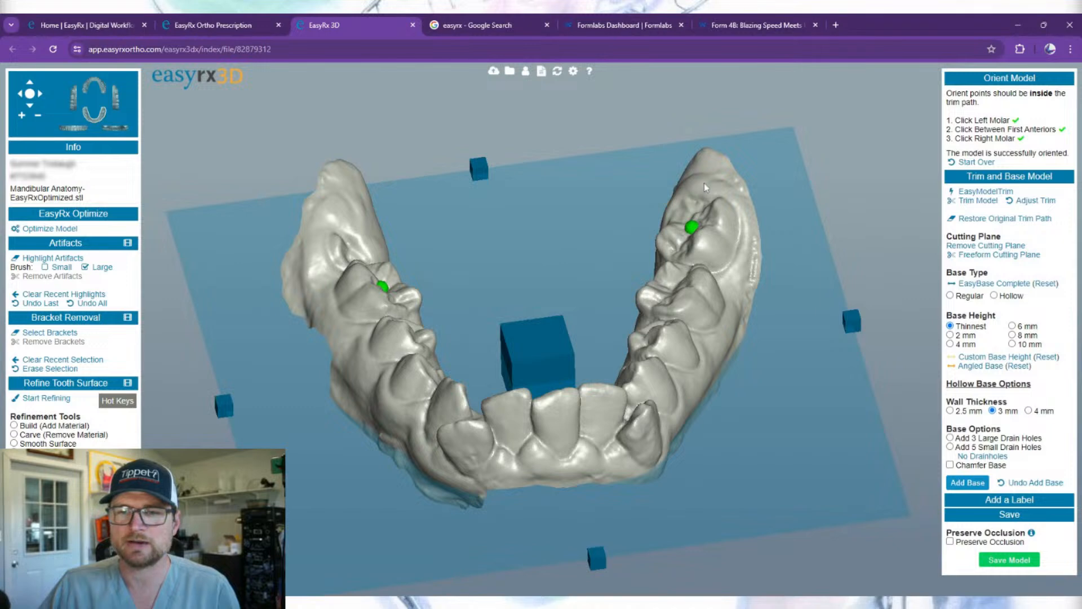
drag(343, 215, 305, 332)
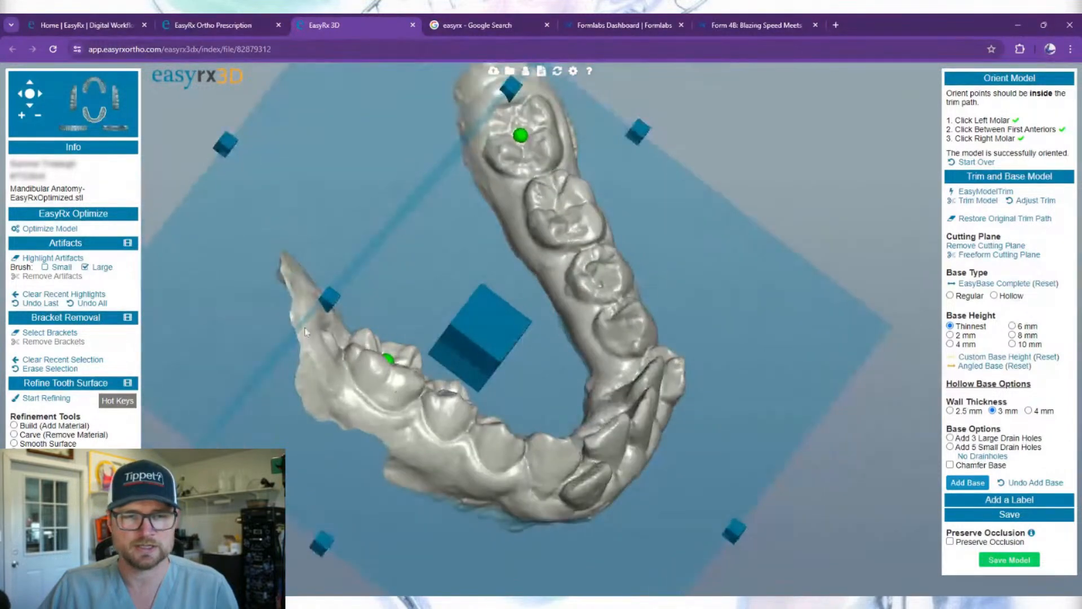
drag(559, 459, 667, 336)
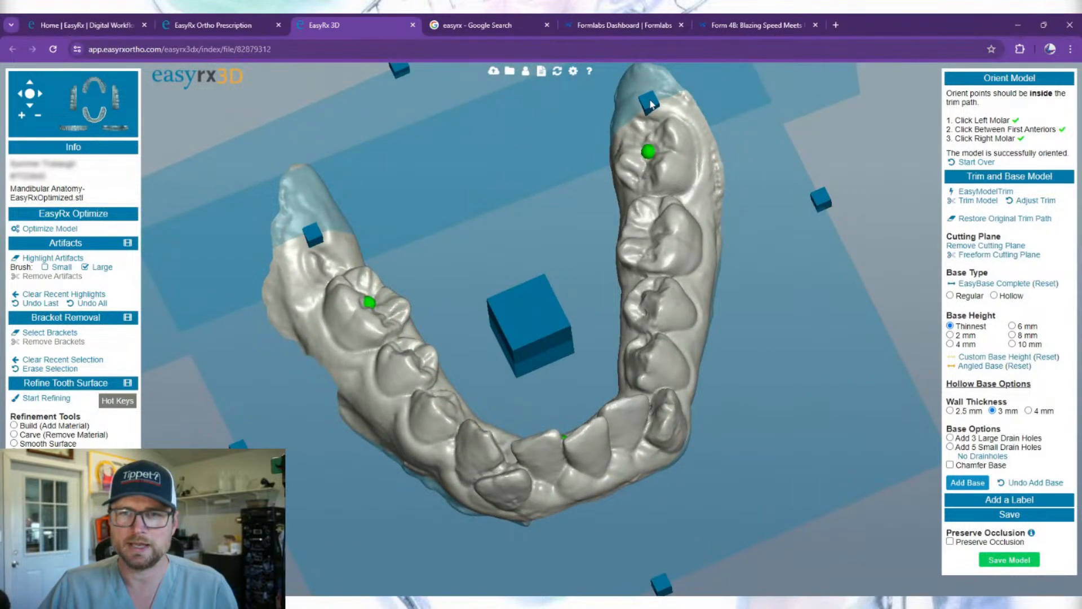
drag(650, 104, 650, 100)
drag(648, 406, 600, 465)
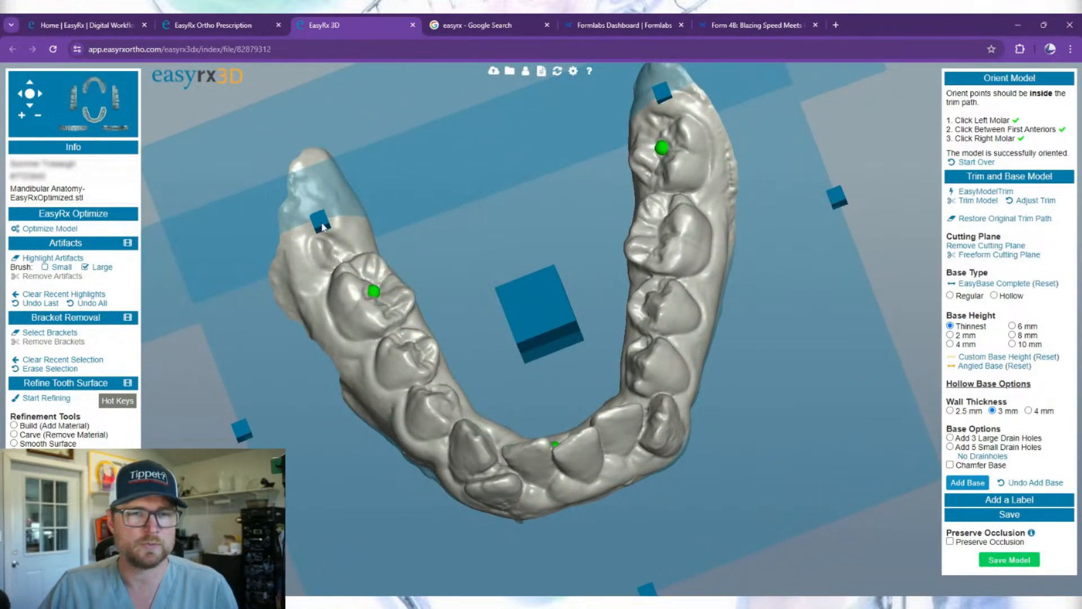
drag(323, 227, 316, 225)
drag(586, 463, 556, 355)
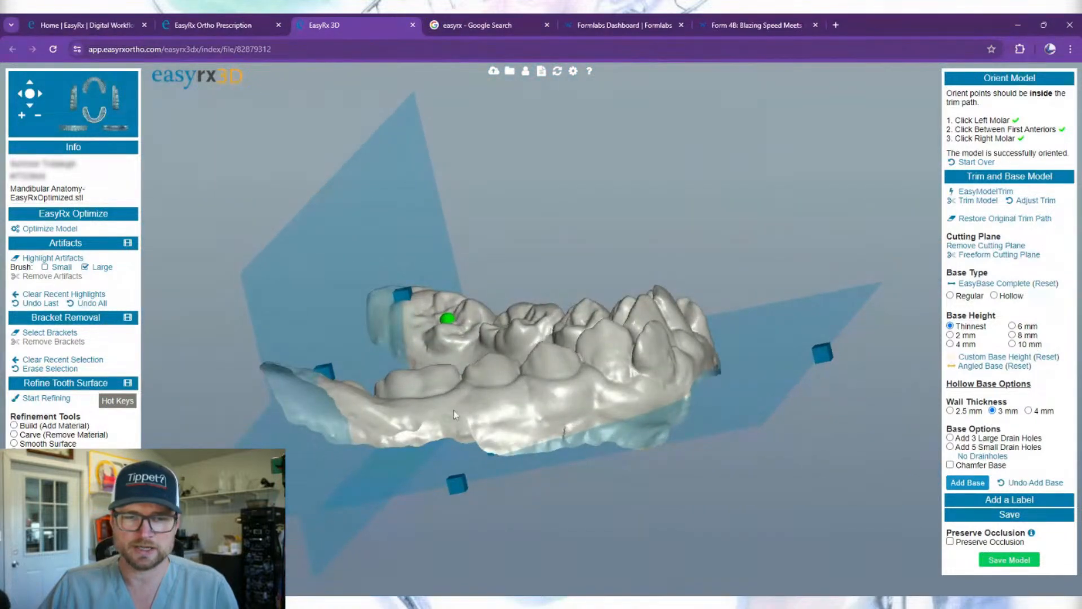
Step: Add a hollow base with a 2 mm base height and 3 large drain holes to the model
drag(454, 414, 618, 404)
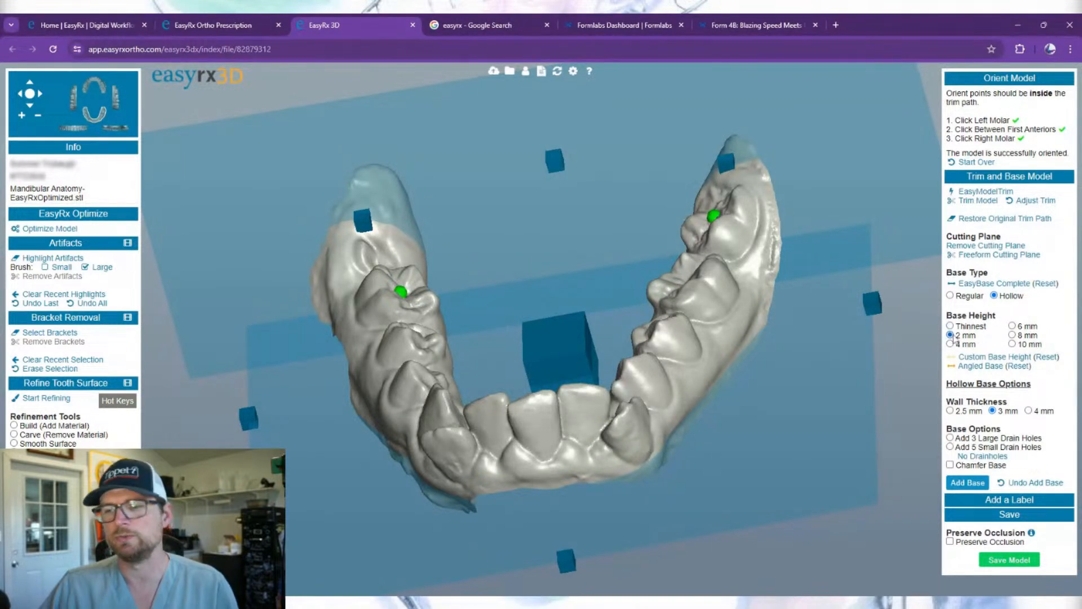
drag(610, 441, 715, 391)
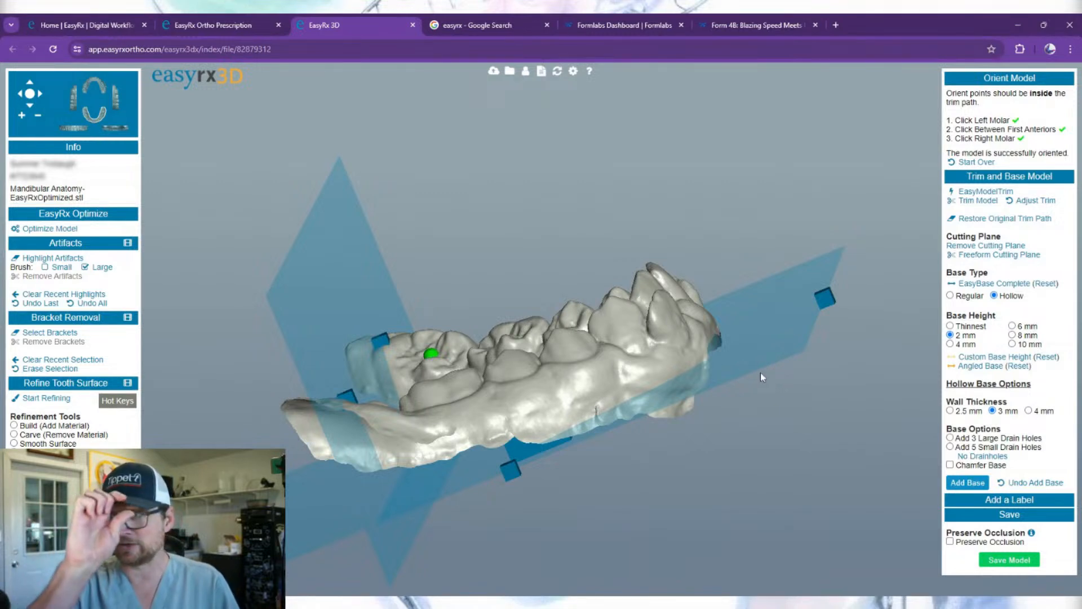
drag(743, 372, 733, 347)
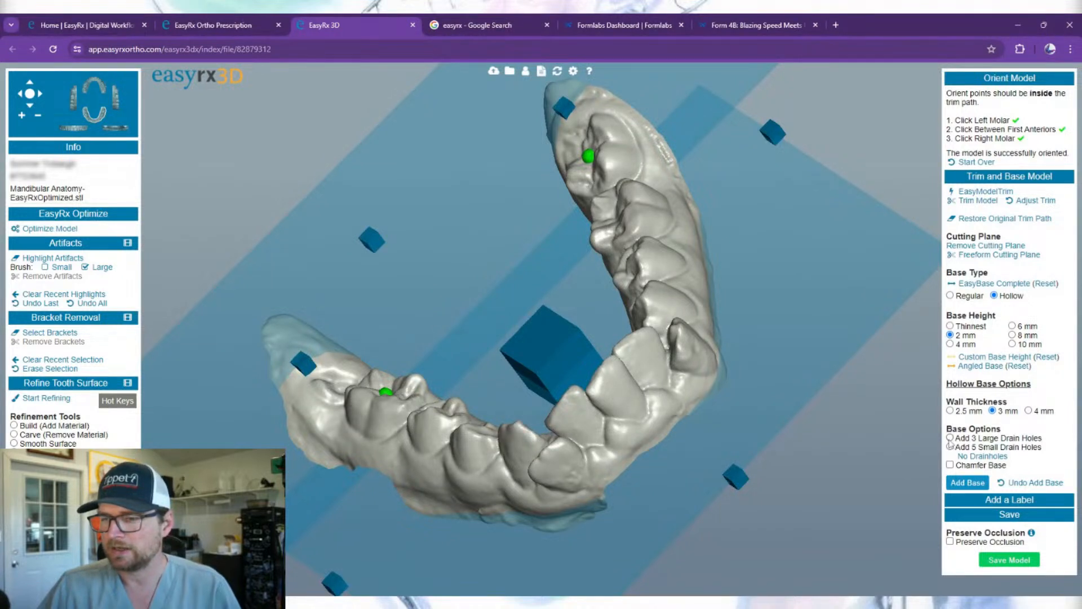
click(968, 484)
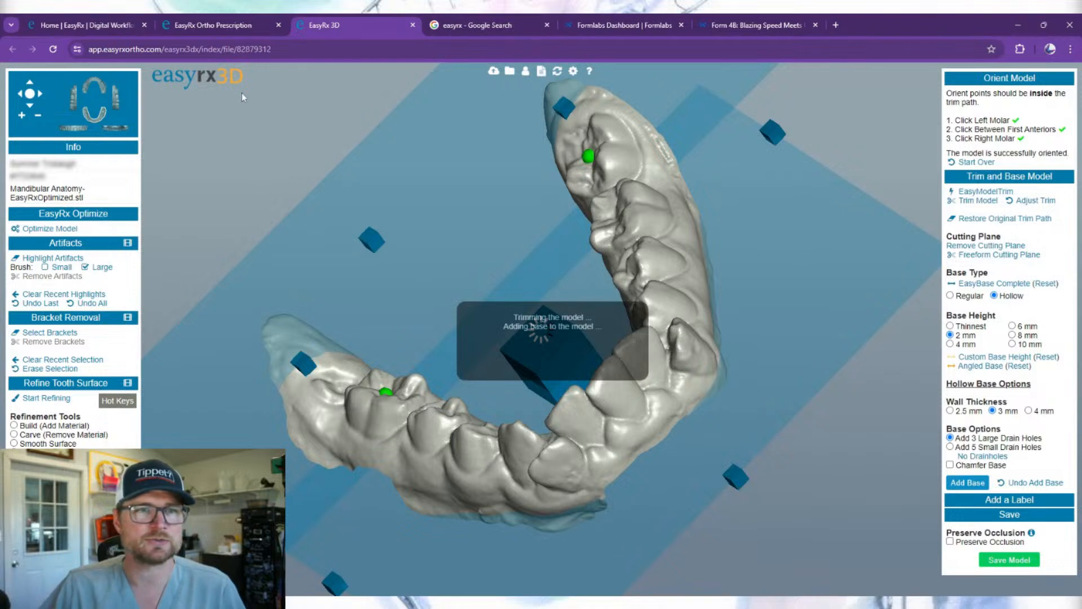
Step: Review the case's prescription page, including the appliance design, comments, attached files and revision history
click(225, 25)
scroll(341, 234, up, 5)
scroll(344, 236, down, 1)
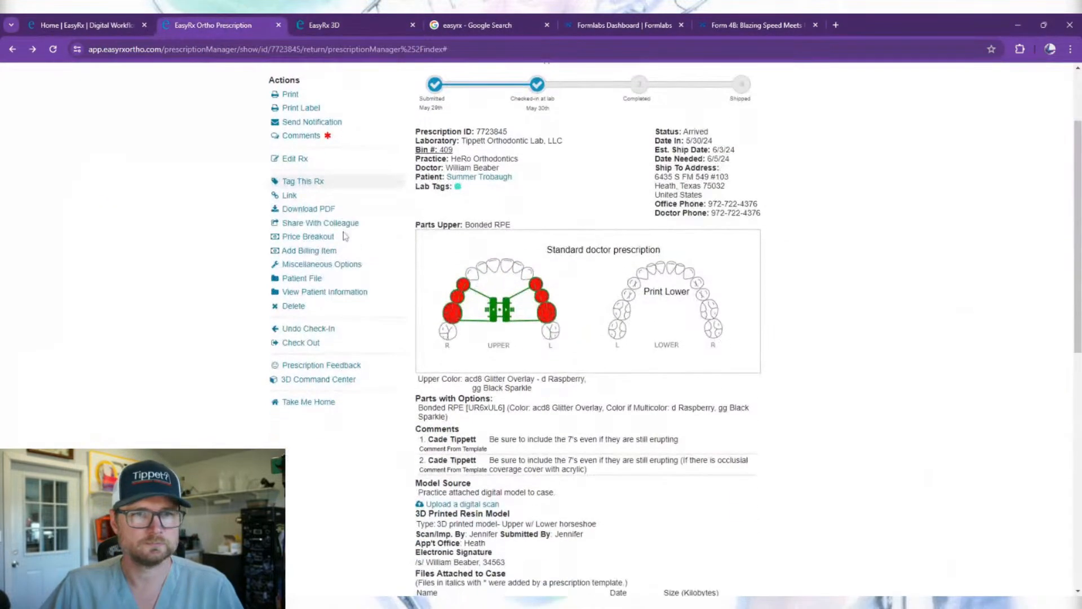
scroll(345, 235, up, 2)
scroll(345, 236, down, 8)
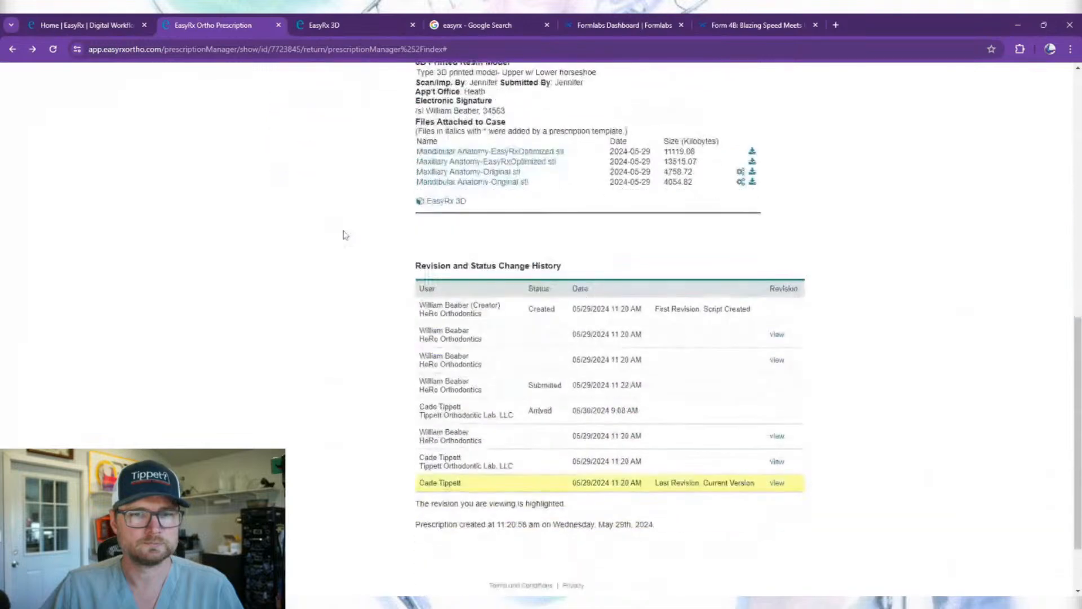
scroll(348, 220, up, 4)
Step: Switch to the finished mandibular model and examine its base, side label and occlusal surface from several angles
click(324, 24)
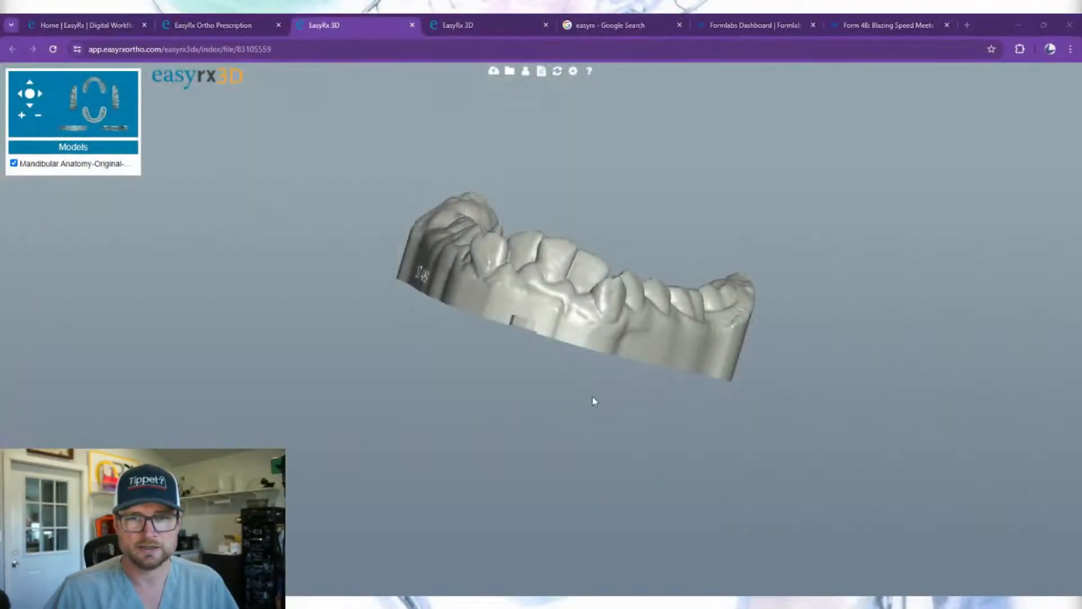
drag(592, 398, 722, 393)
drag(643, 359, 431, 343)
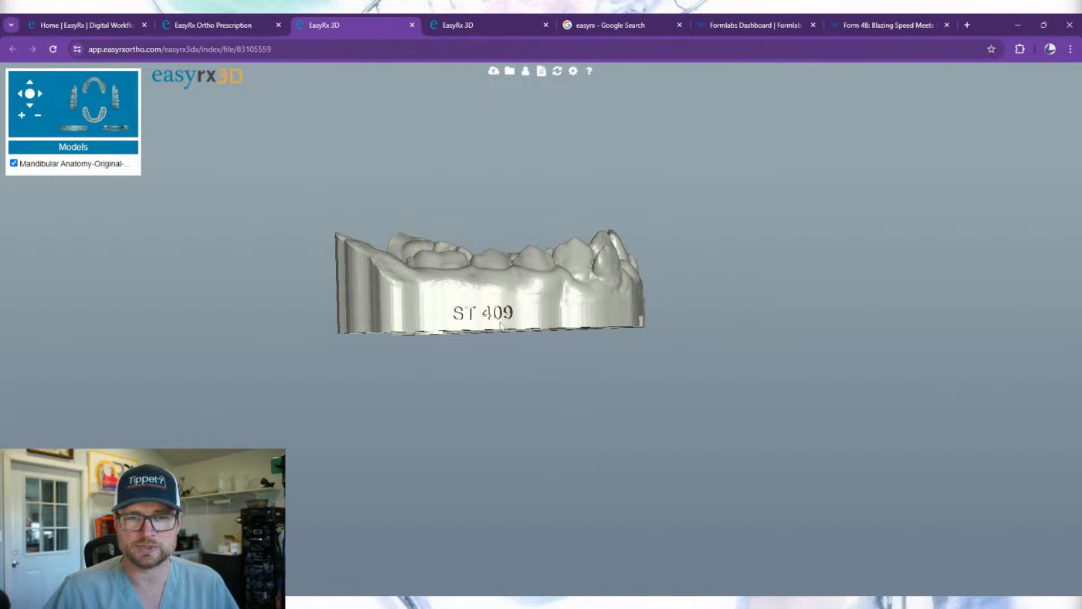
drag(486, 322, 559, 306)
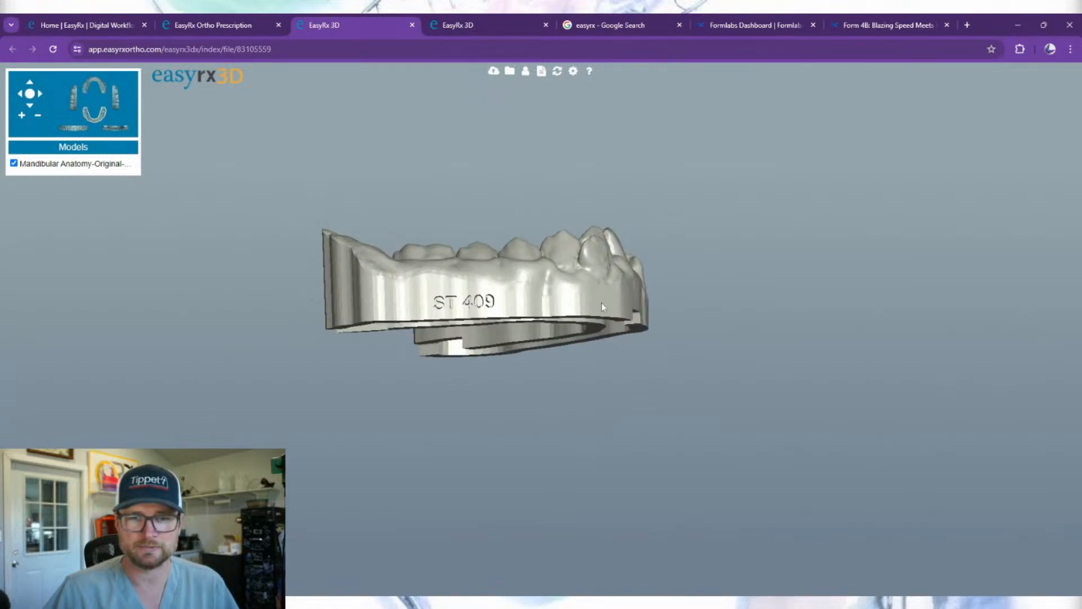
drag(602, 304, 395, 209)
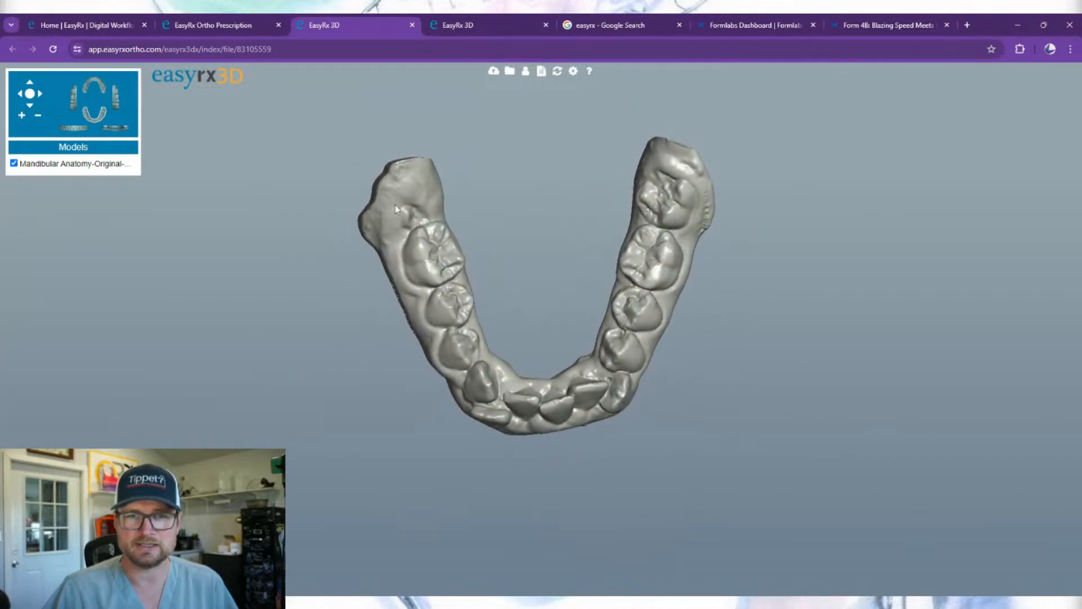
drag(687, 388, 597, 305)
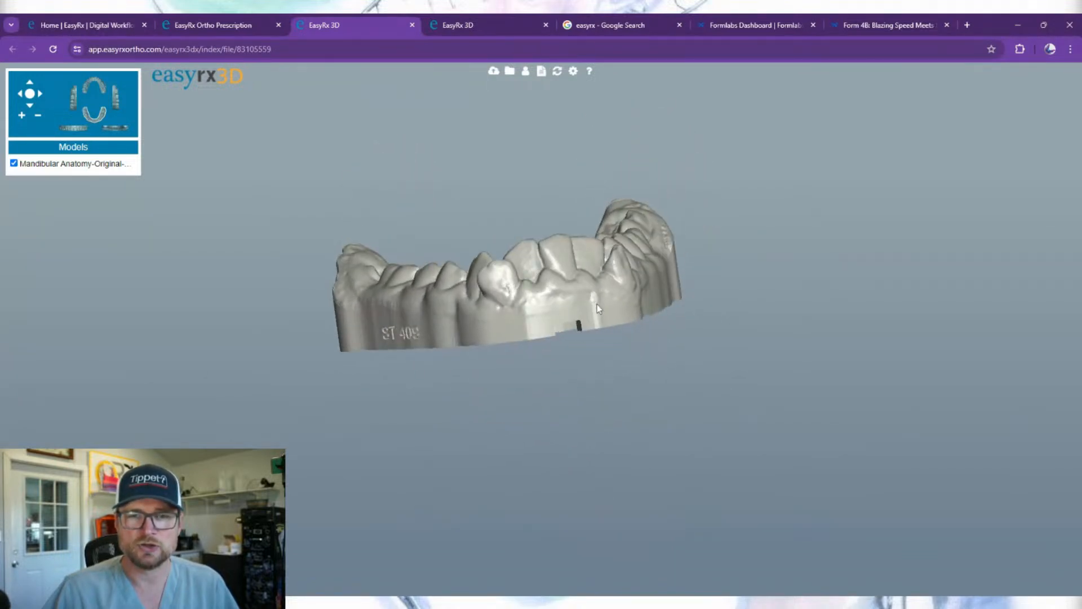
Step: Switch to the newly based EasyRxOptimized model and inspect its hollow underside, drain slots and side walls
click(475, 27)
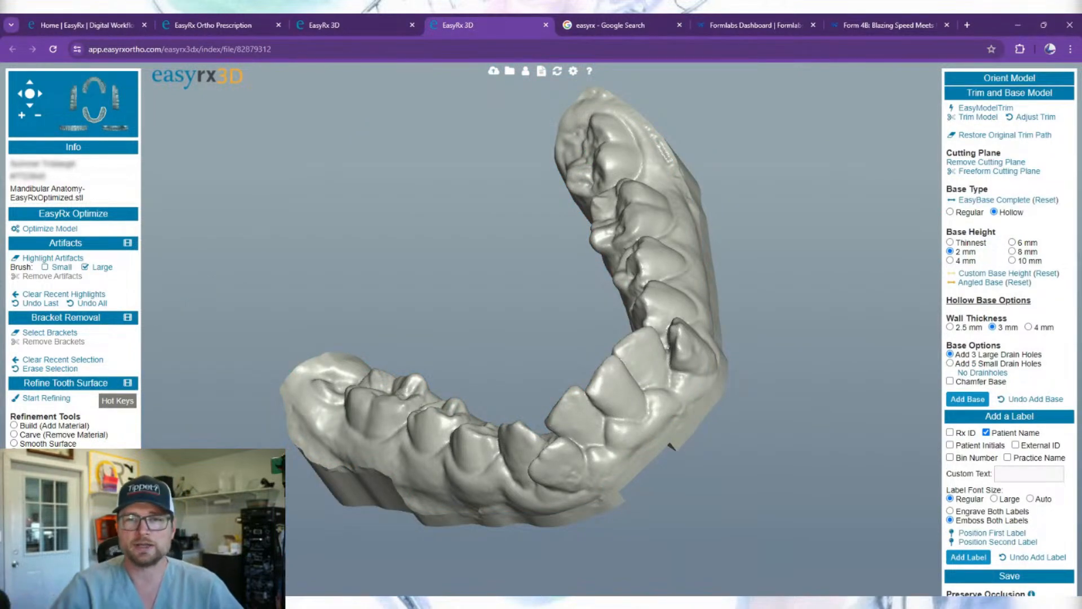
drag(553, 344, 421, 188)
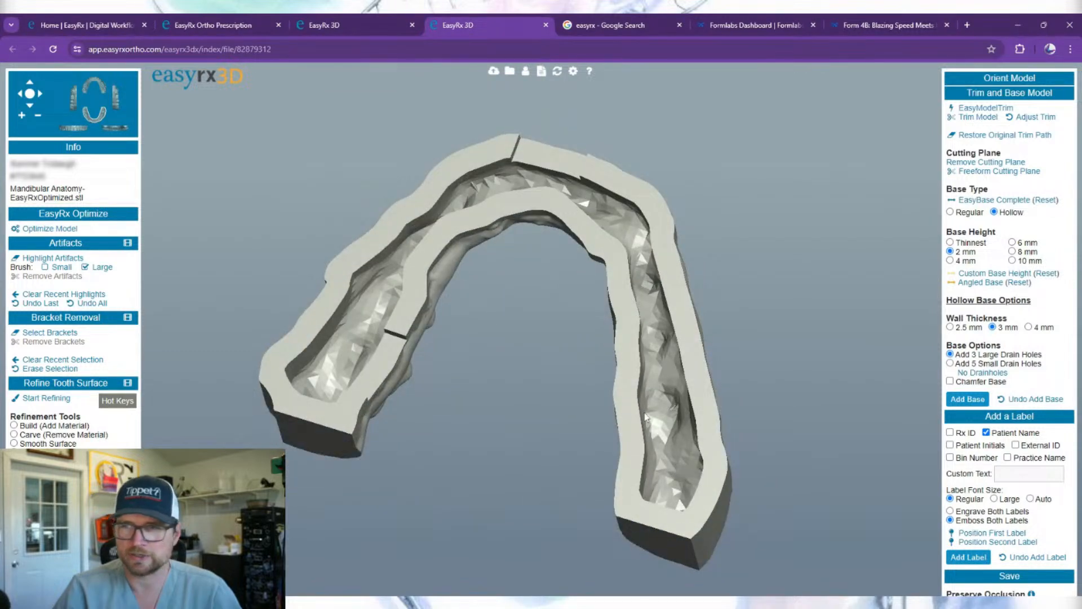
drag(646, 417, 609, 372)
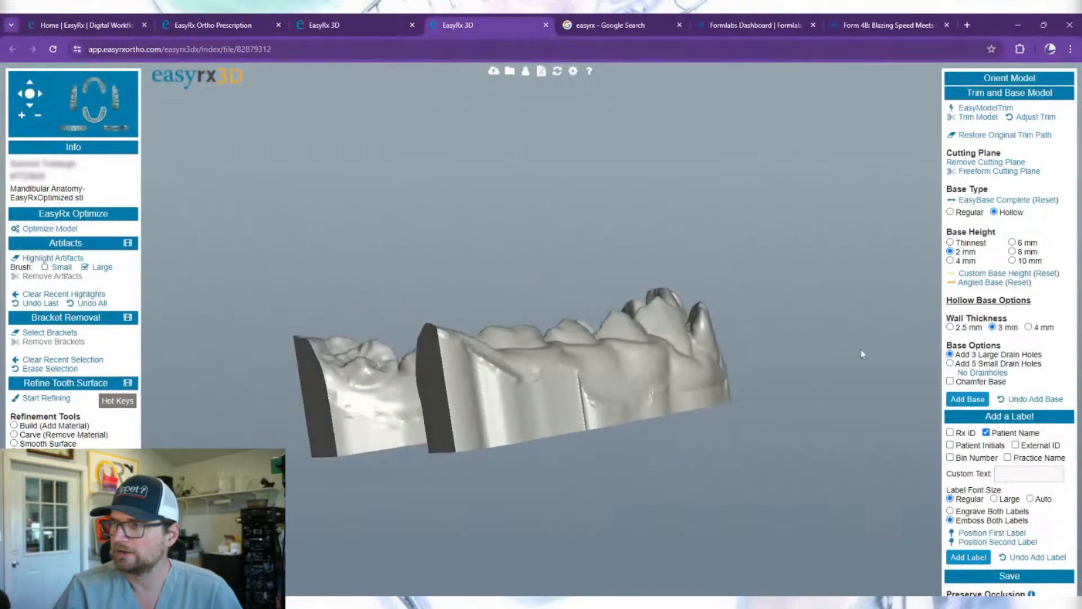
drag(862, 354, 209, 133)
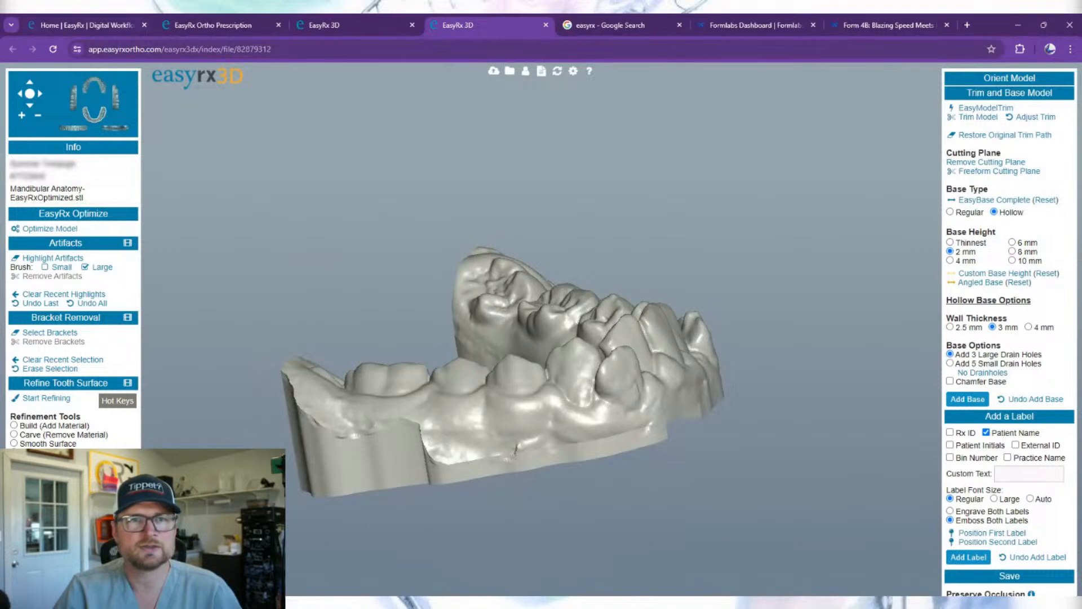
Step: Compare the newly based model with the finished mandibular model, viewing both arches from the occlusal side
key(ctrl+shift+Tab)
drag(597, 313, 364, 117)
click(458, 25)
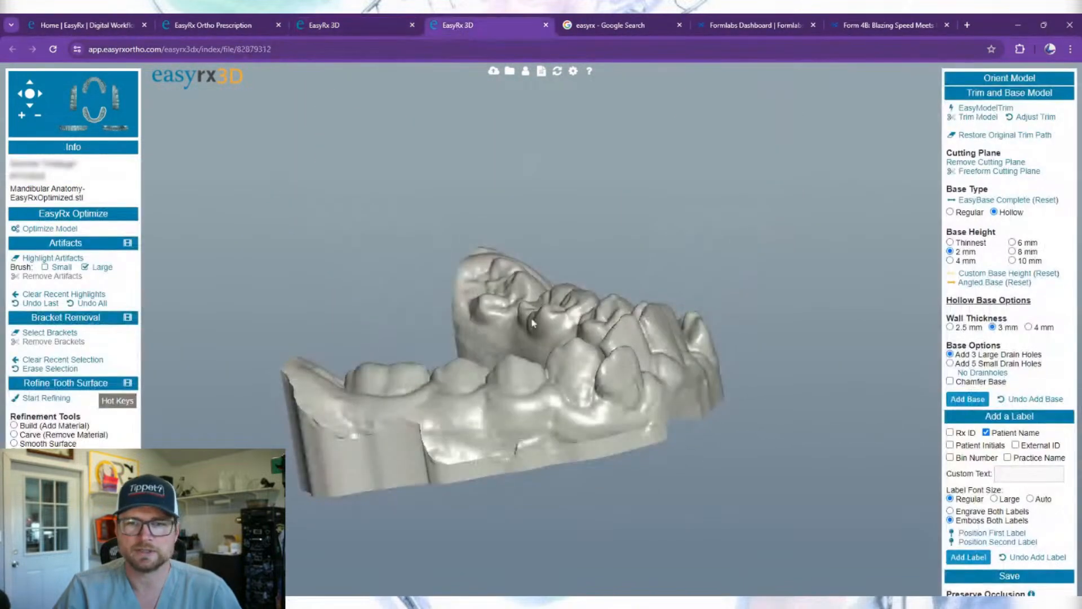
drag(535, 321, 558, 428)
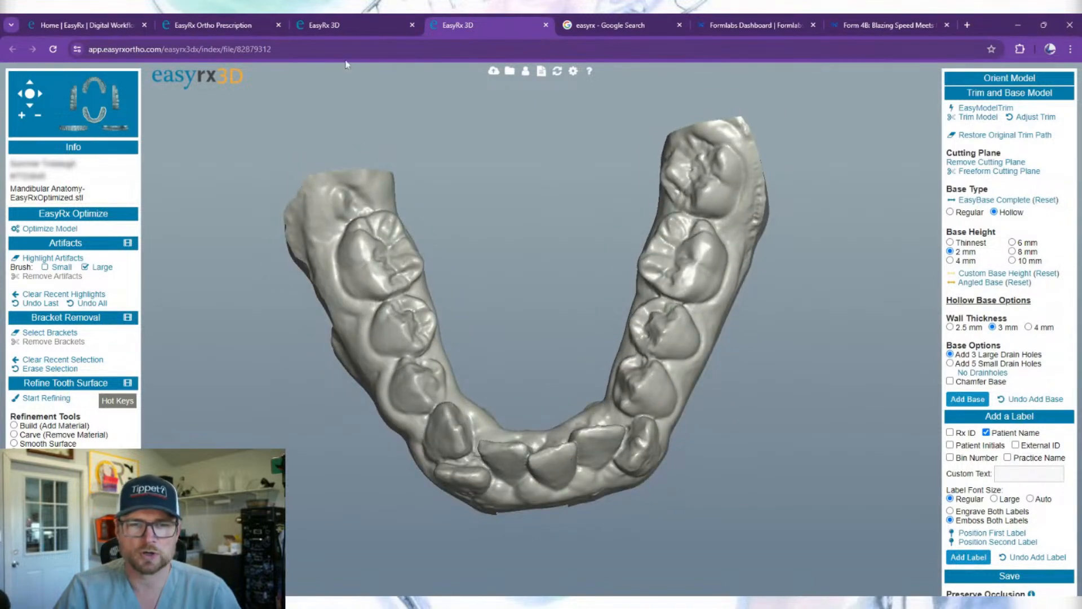
click(341, 31)
drag(546, 389, 613, 356)
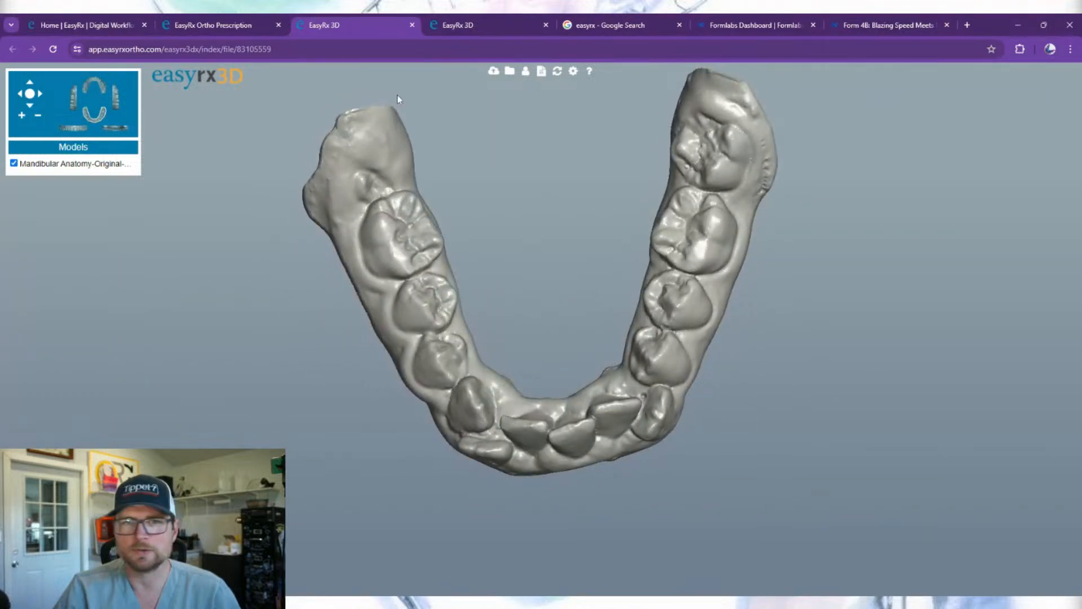
click(459, 25)
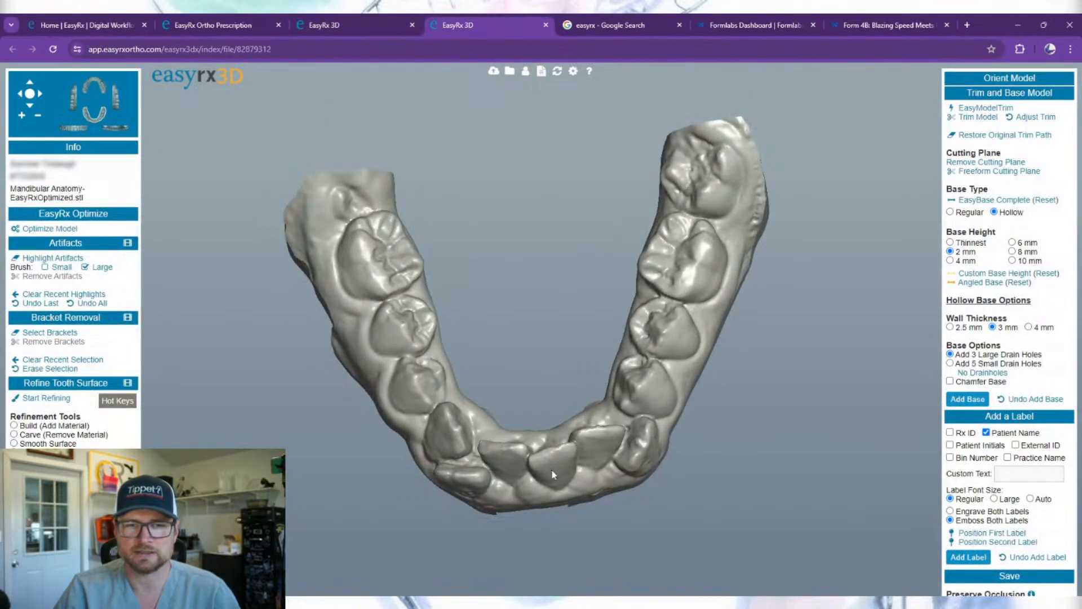
mouse_move(552, 455)
mouse_down()
mouse_move(560, 390)
mouse_move(550, 444)
mouse_up()
click(350, 24)
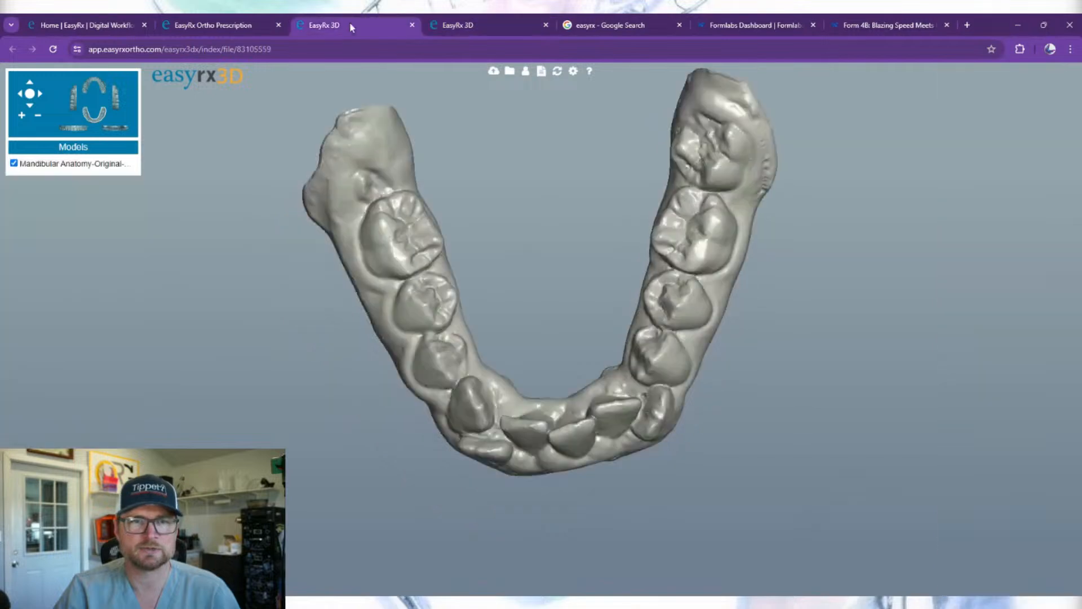
Step: Add an embossed regular-size label with the patient initials and bin number to the buccal side of the newly based mandibular model
mouse_move(496, 408)
mouse_down()
mouse_move(500, 253)
mouse_move(637, 272)
mouse_move(499, 306)
mouse_move(491, 393)
mouse_up()
click(501, 24)
drag(569, 451, 906, 435)
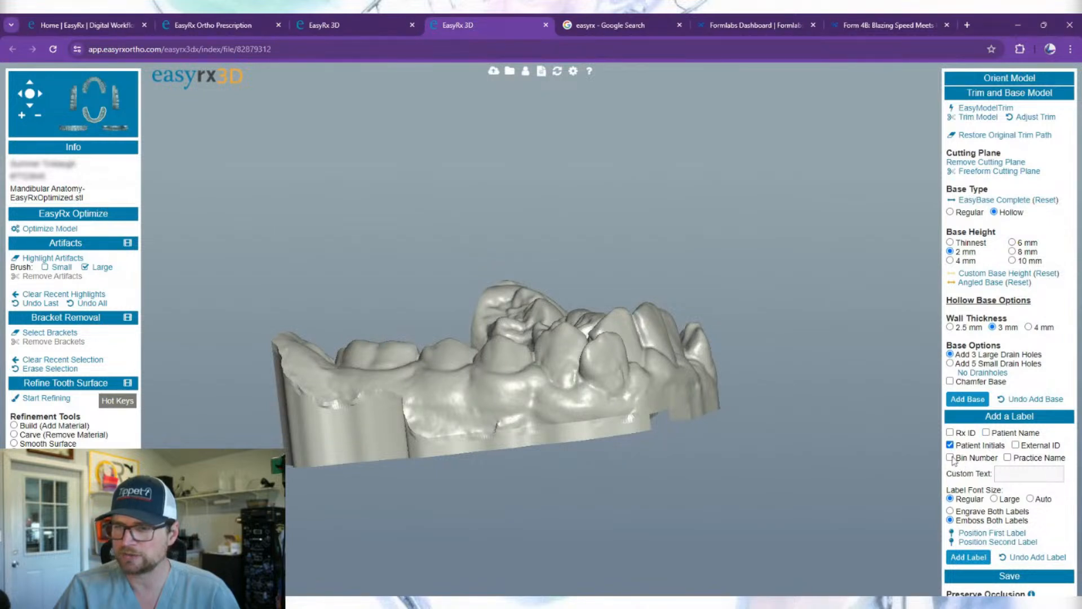
mouse_move(590, 401)
mouse_down()
mouse_move(637, 394)
mouse_move(587, 410)
mouse_move(603, 414)
mouse_up()
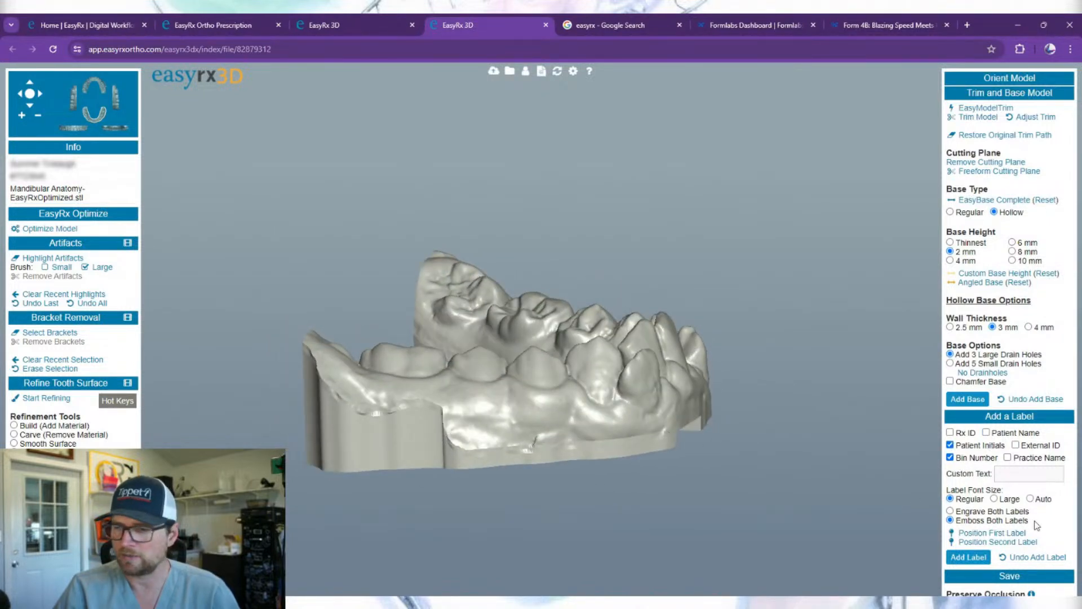
click(970, 534)
click(468, 441)
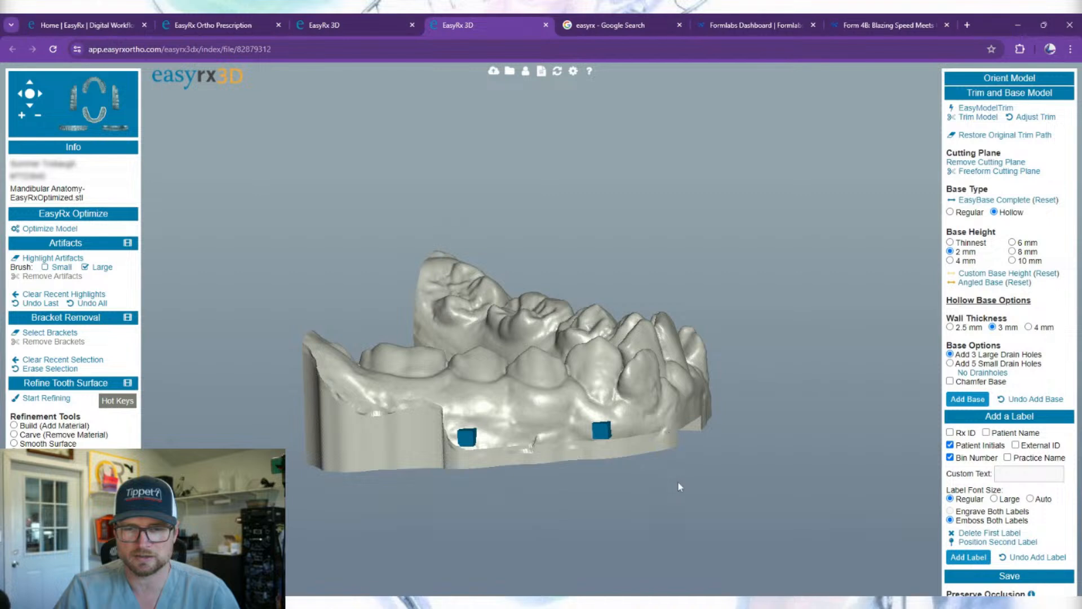
click(951, 558)
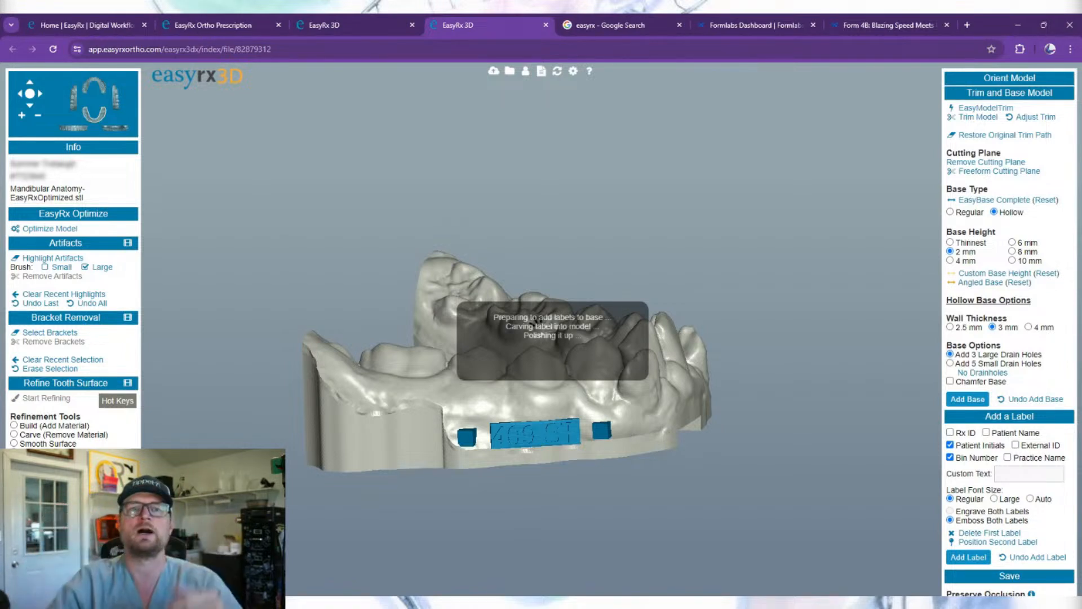
Step: Switch to the finished mandibular model and inspect its side label, base wall and front teeth
click(362, 32)
drag(562, 322, 456, 389)
drag(466, 344, 451, 395)
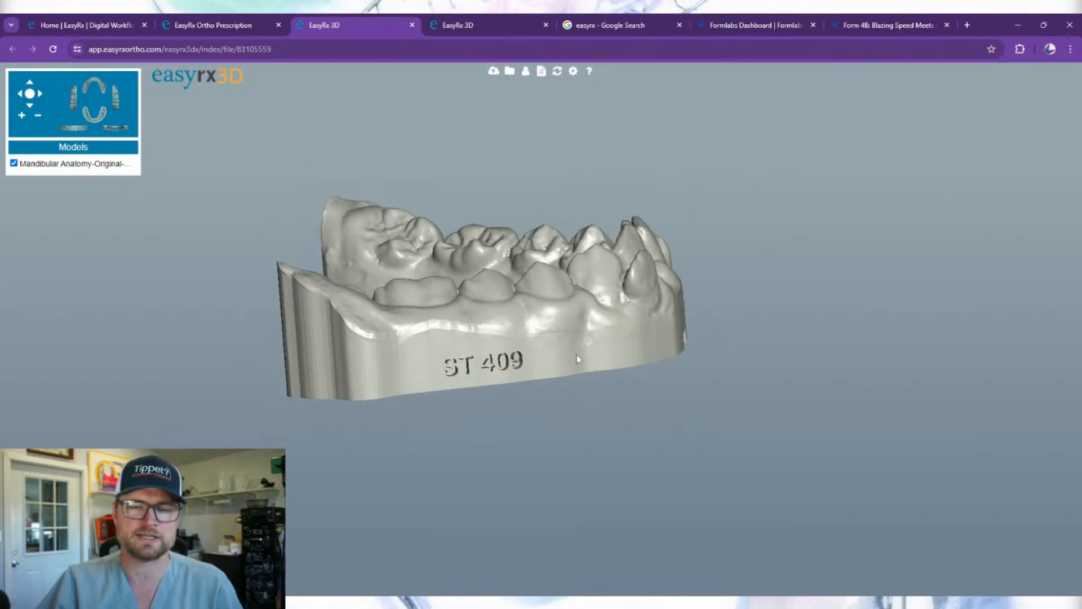
drag(577, 358, 555, 375)
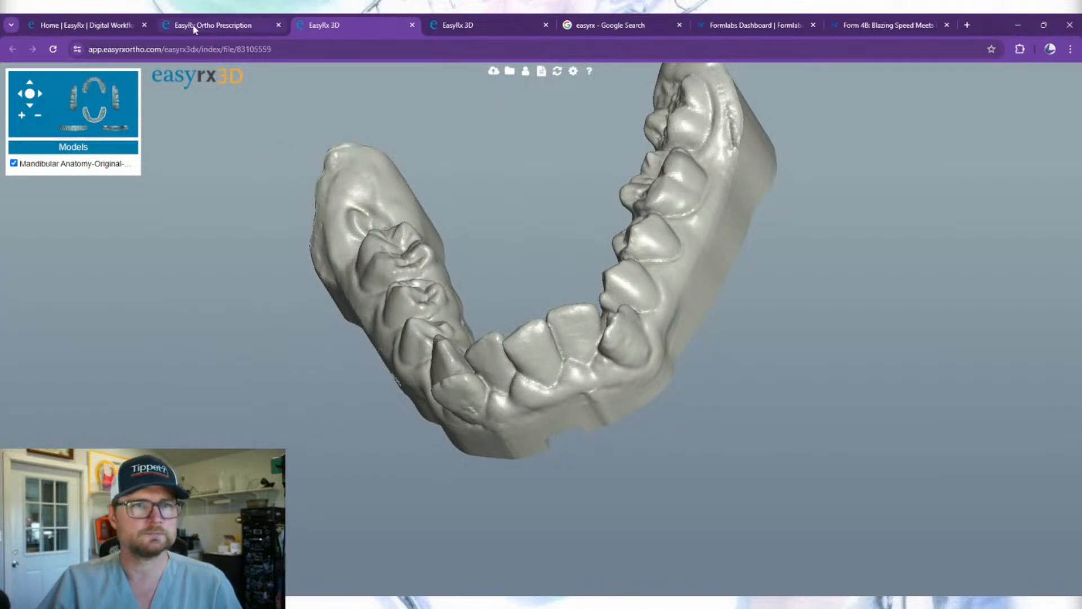
Step: Open Maxillary Anatomy-EasyRxOptimized.stl from the case's attached files for editing
click(259, 24)
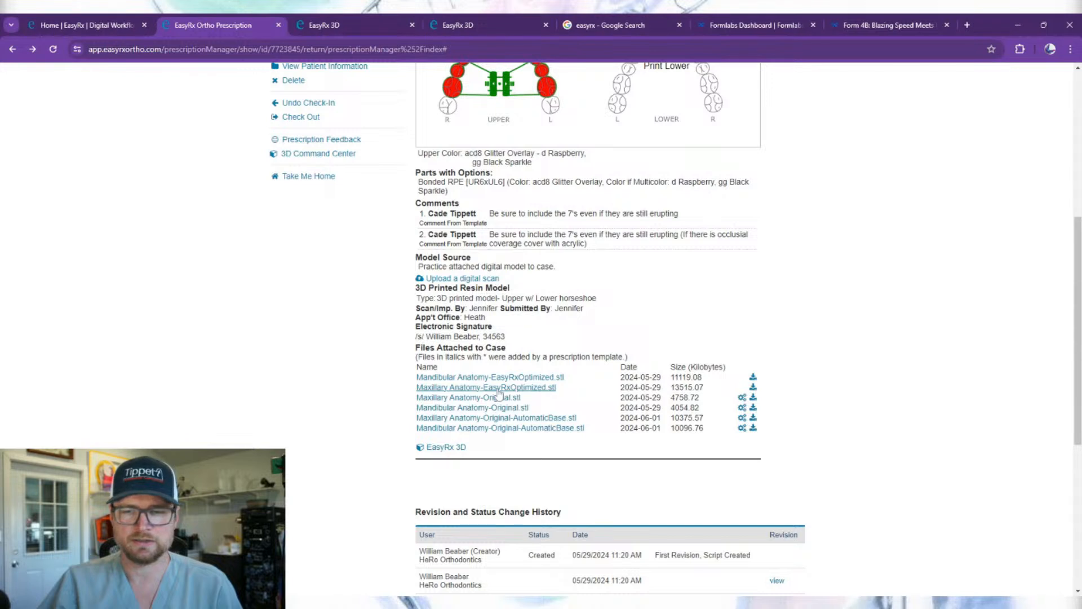
click(497, 389)
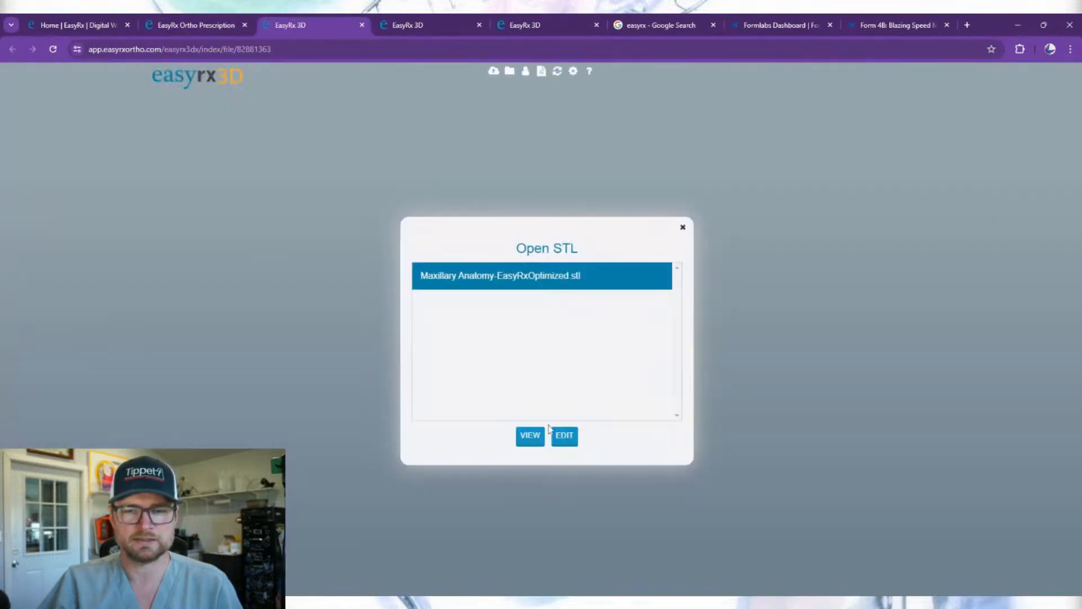
click(564, 437)
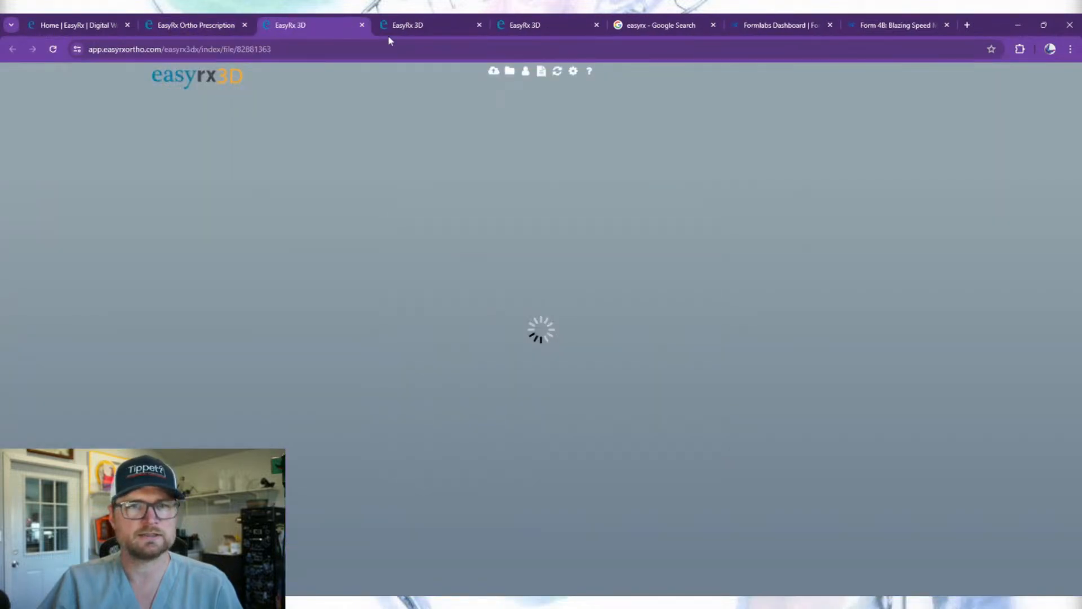
Step: Check the label side of the finished mandibular model and close that model
click(403, 26)
drag(441, 70, 655, 278)
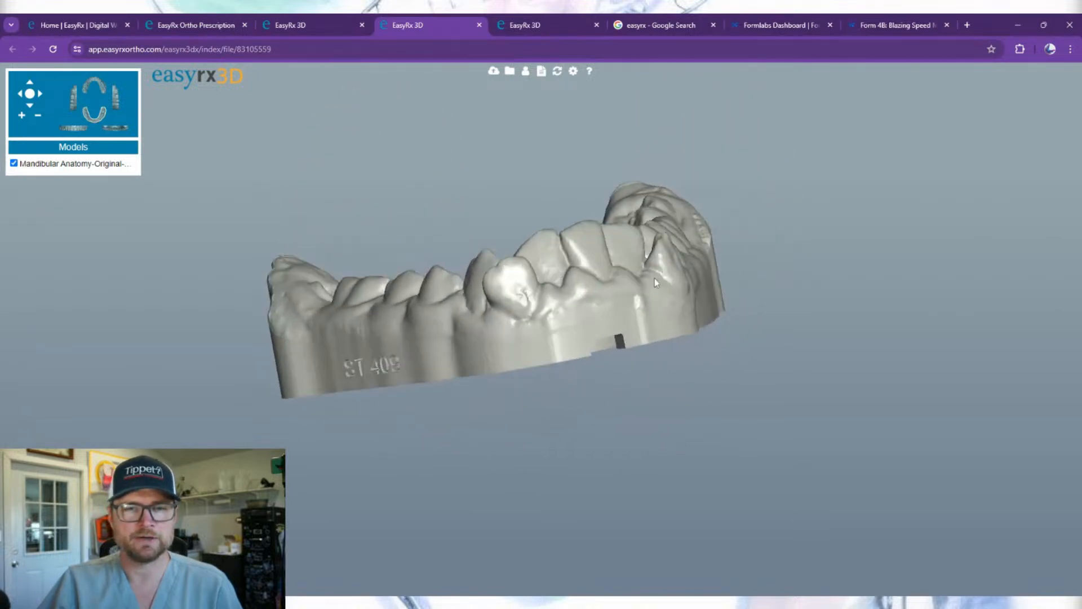
click(480, 25)
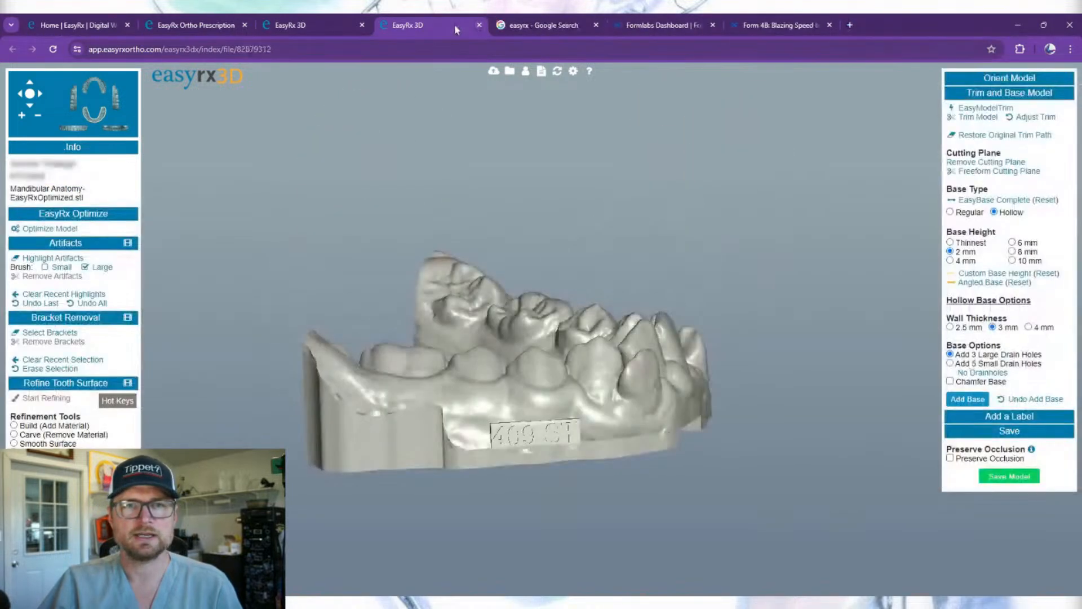
Step: Check the new label on the EasyRxOptimized mandibular model and save the model
drag(555, 420, 713, 411)
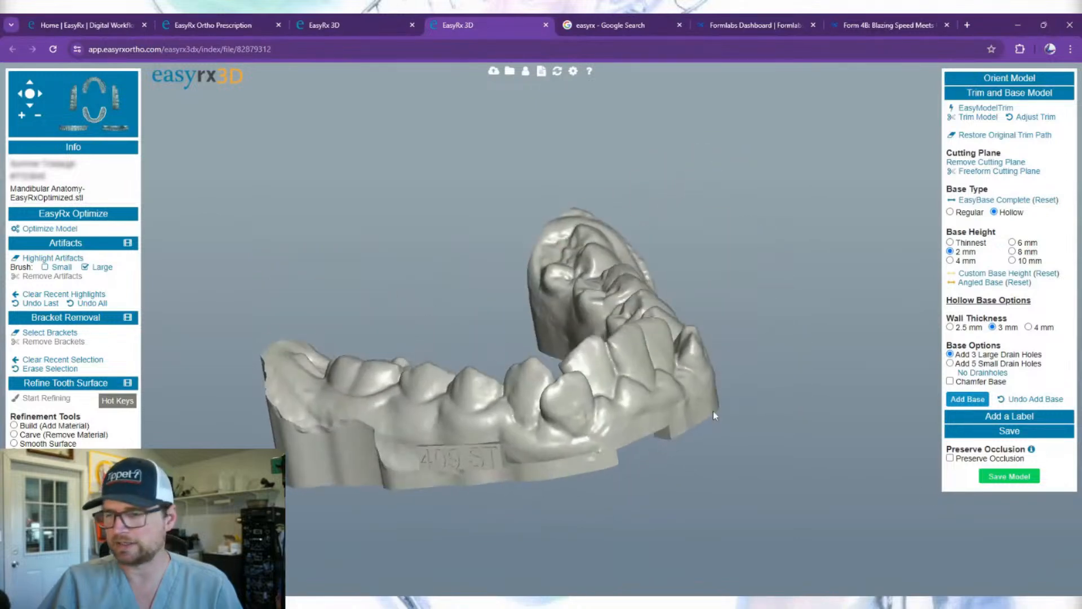
click(1010, 478)
click(547, 374)
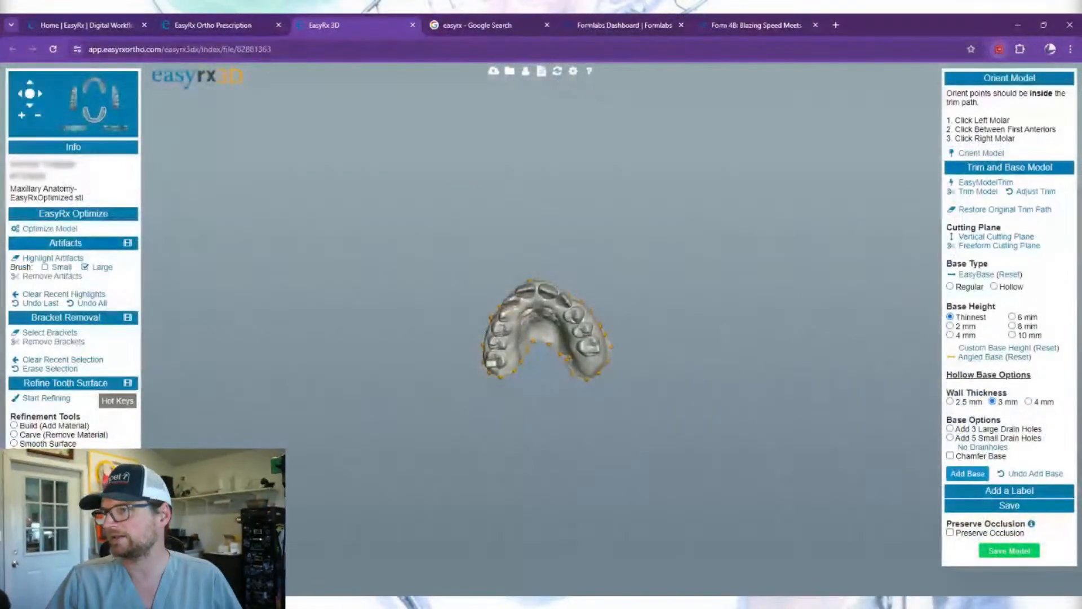
Step: Orient the maxillary model by marking the left molar, the point between the first anteriors and the right molar
scroll(576, 365, up, 5)
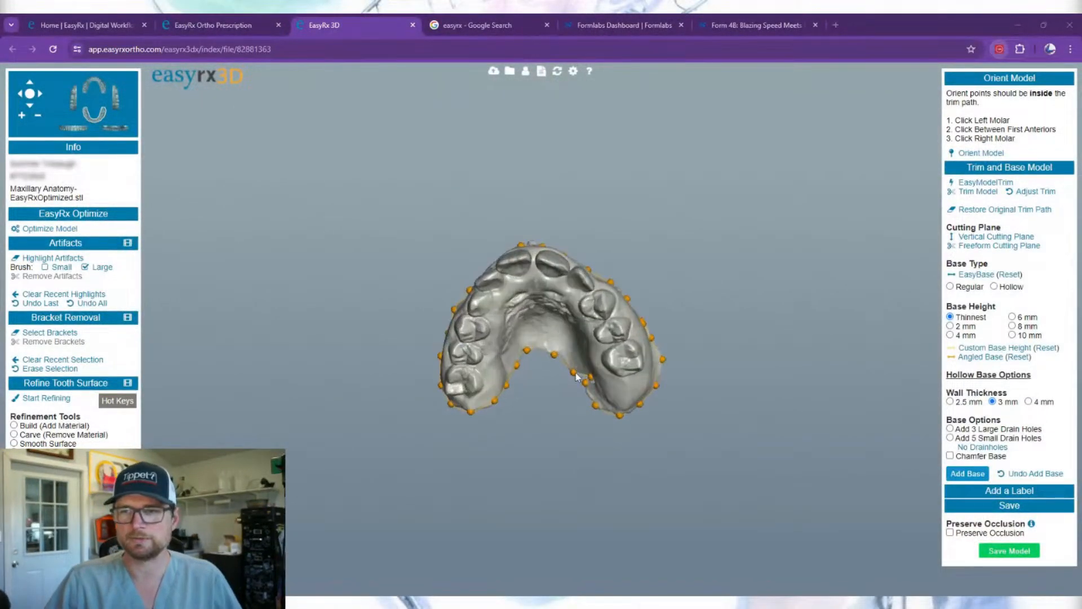
drag(726, 353, 556, 401)
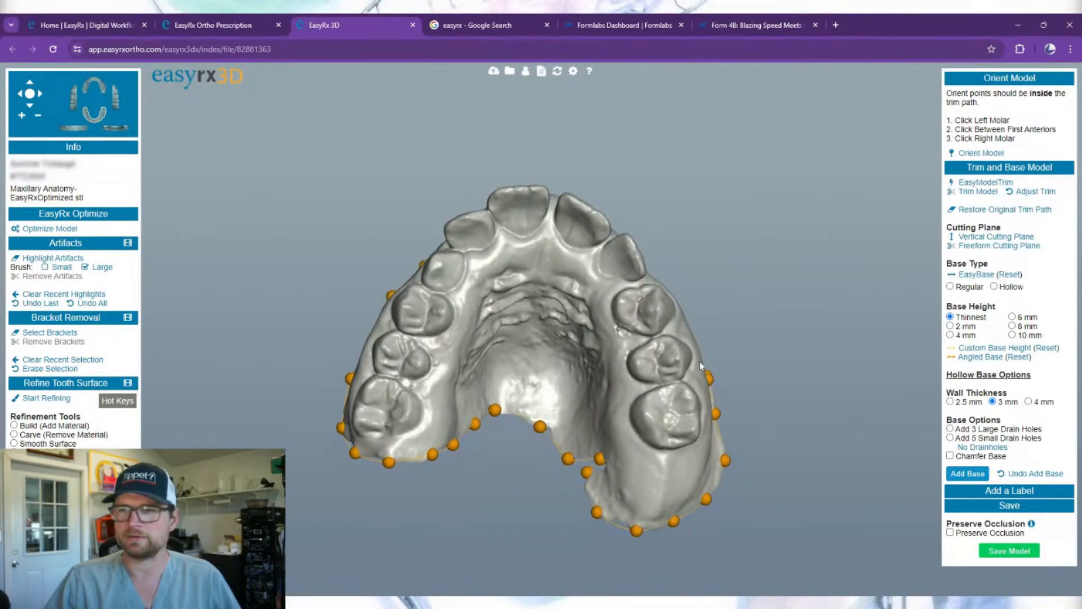
click(975, 154)
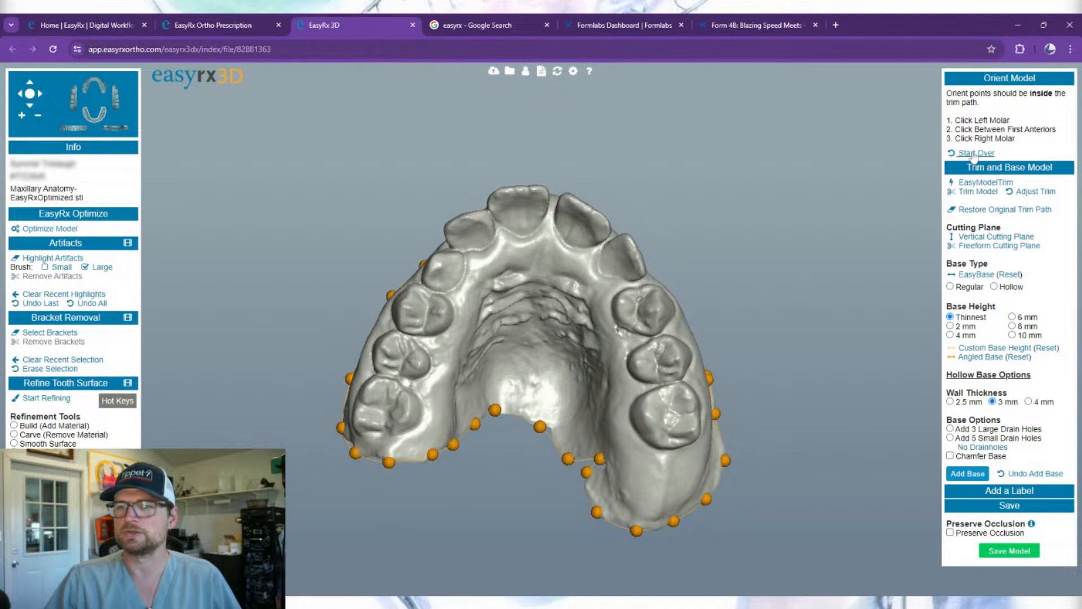
click(667, 416)
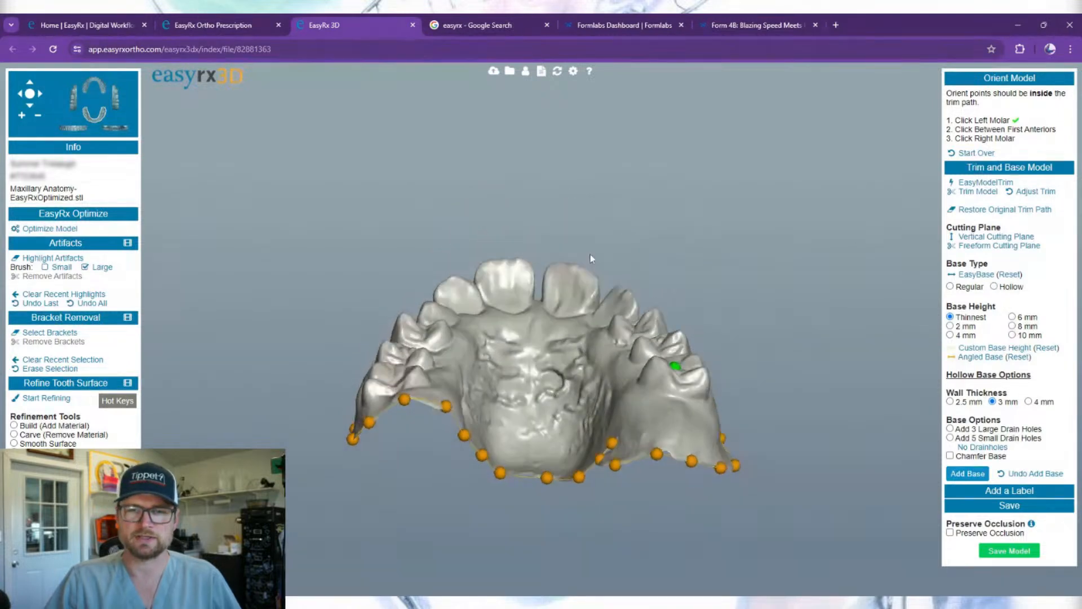
click(533, 279)
click(389, 423)
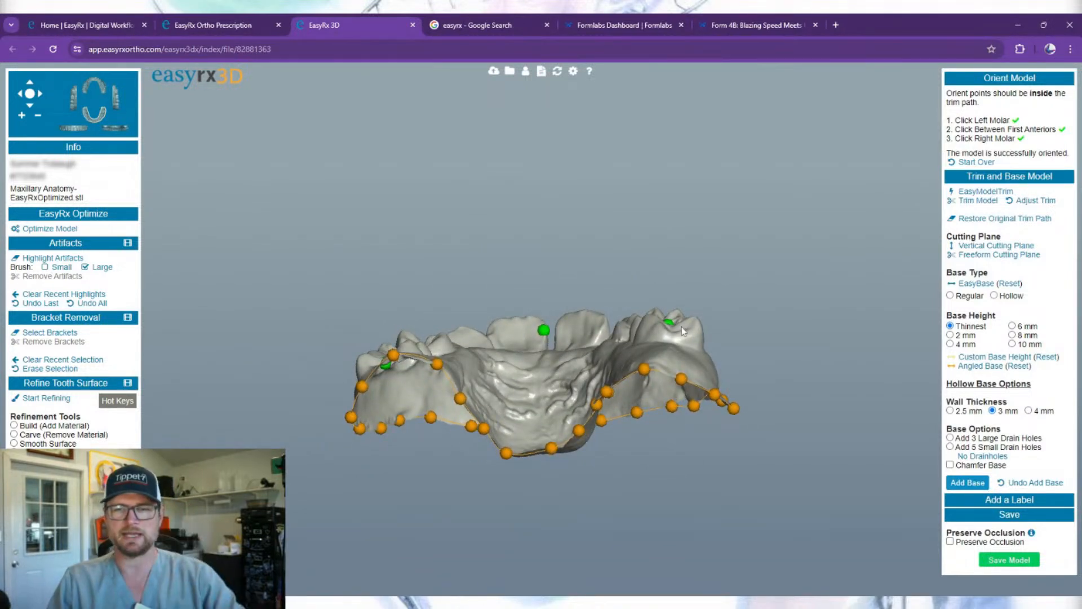
Step: Check the maxillary model's three orientation points and turn on the EasyBase plane
drag(631, 358, 489, 424)
drag(597, 365, 570, 327)
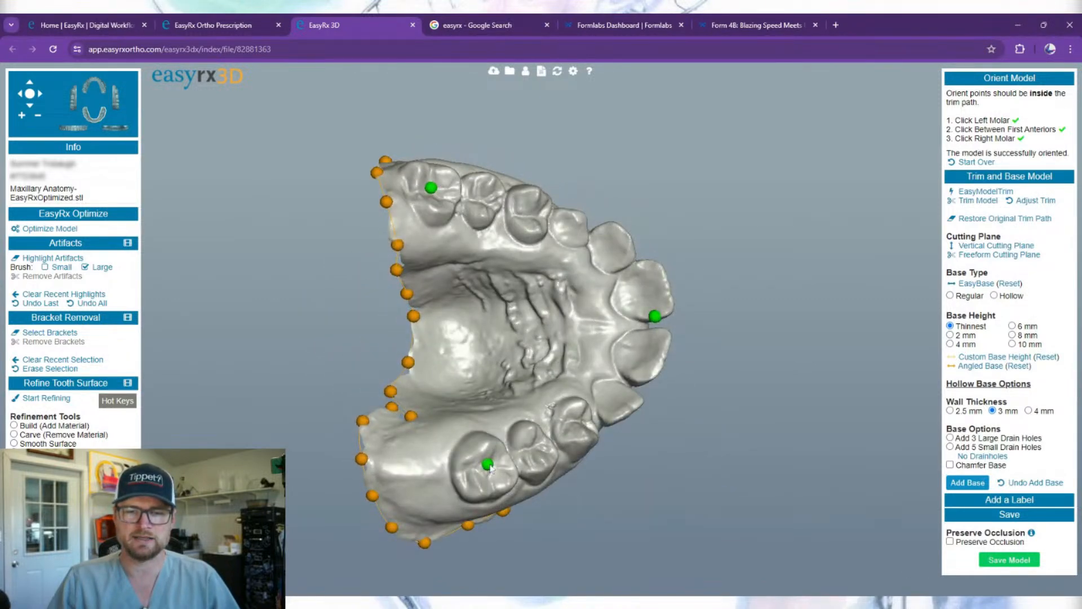
drag(490, 466, 817, 372)
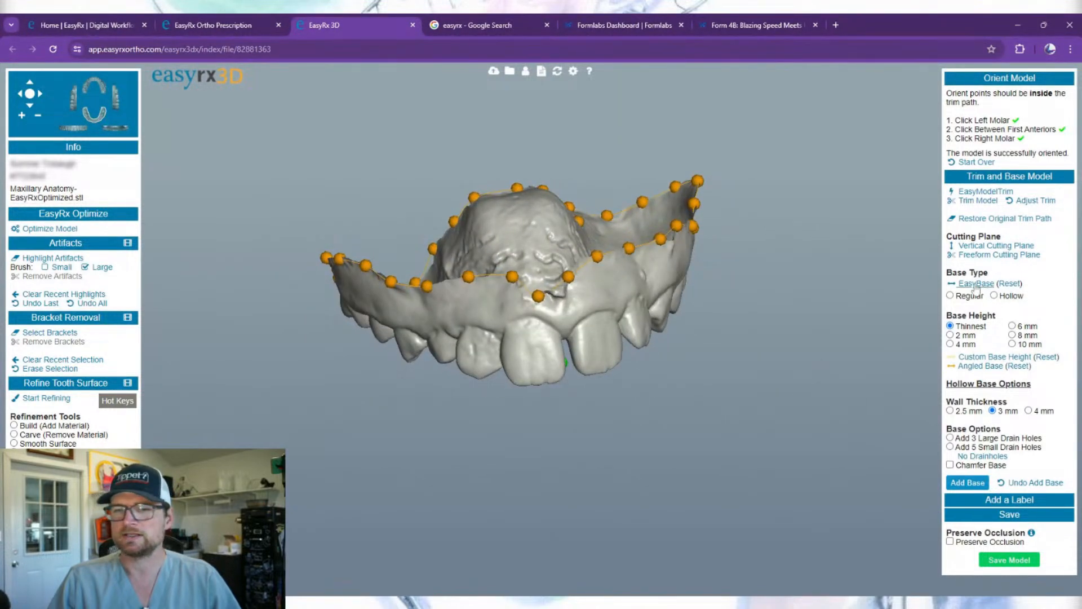
click(976, 284)
drag(600, 375, 709, 364)
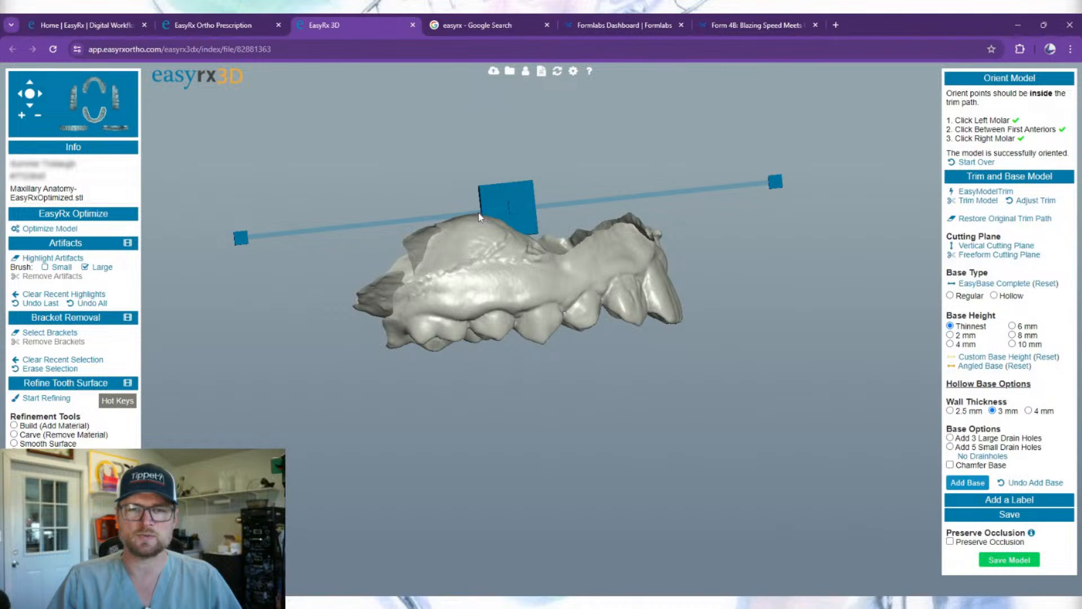
Step: Lower the EasyBase plane toward the front gum edge so it cuts through the top of the palate
drag(481, 218, 506, 247)
scroll(531, 233, up, 5)
scroll(489, 226, down, 5)
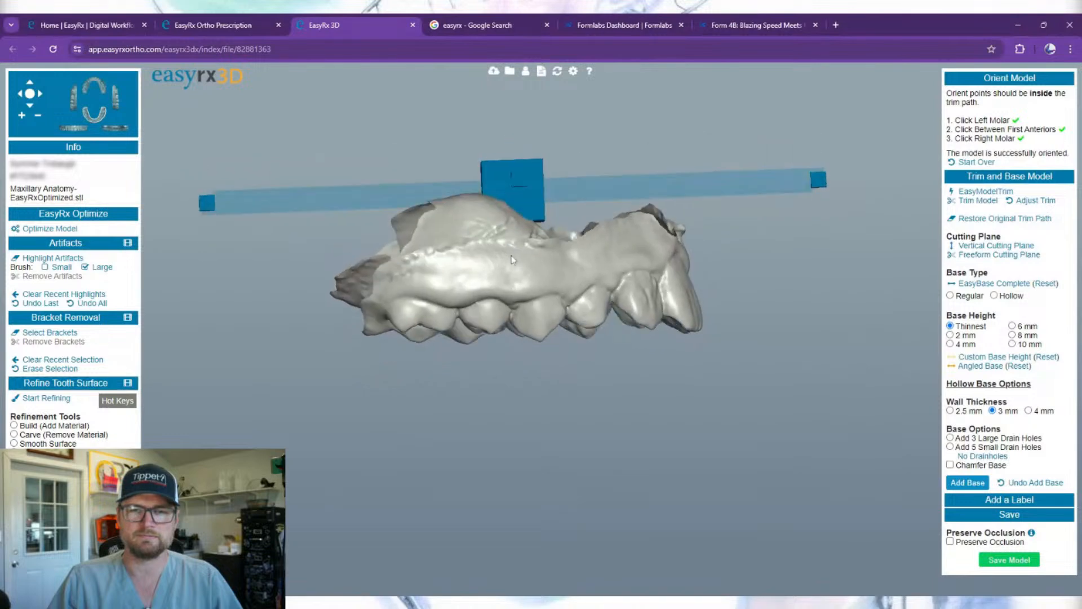
drag(506, 191, 577, 255)
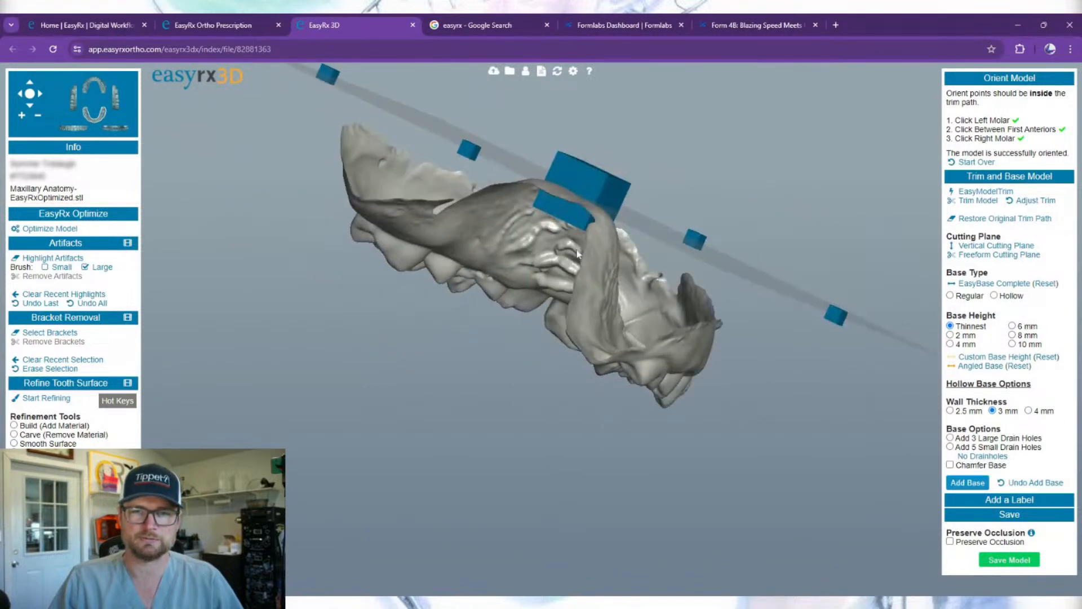
drag(598, 311, 704, 325)
drag(586, 197, 624, 323)
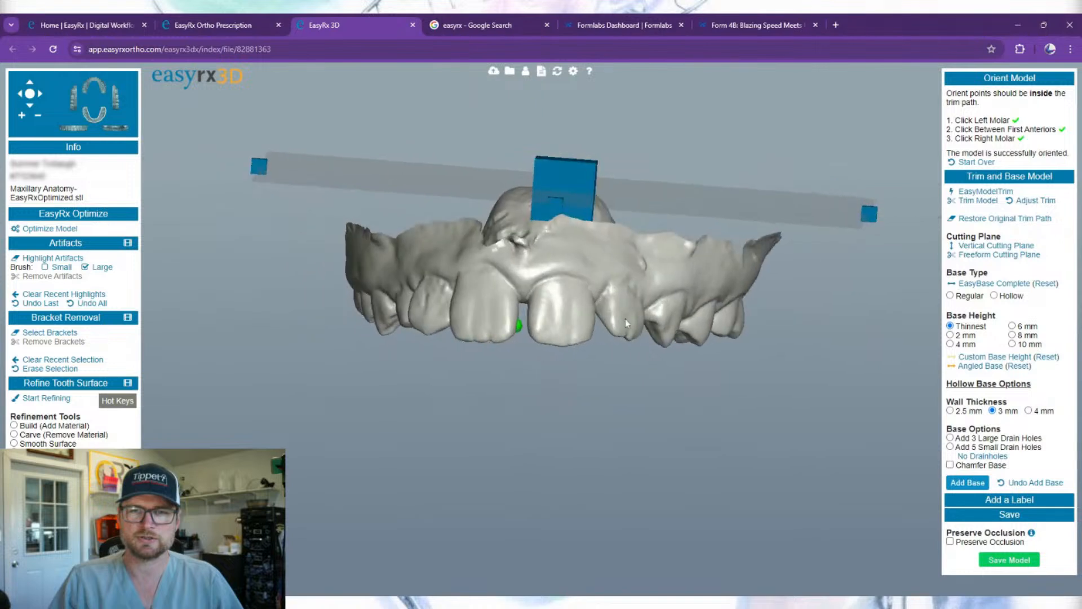
drag(574, 255, 593, 282)
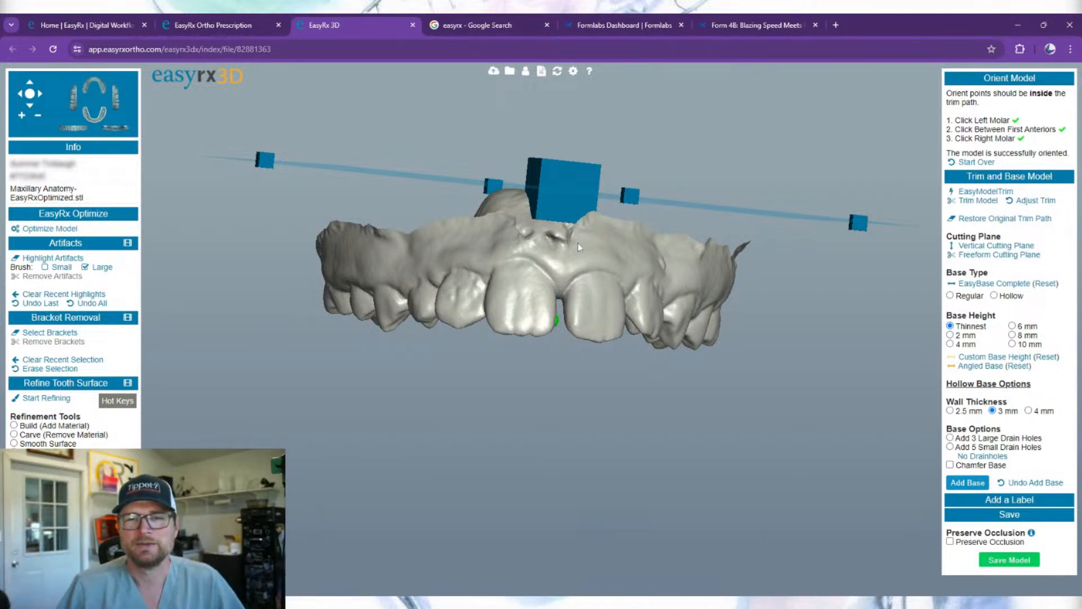
drag(630, 196, 628, 221)
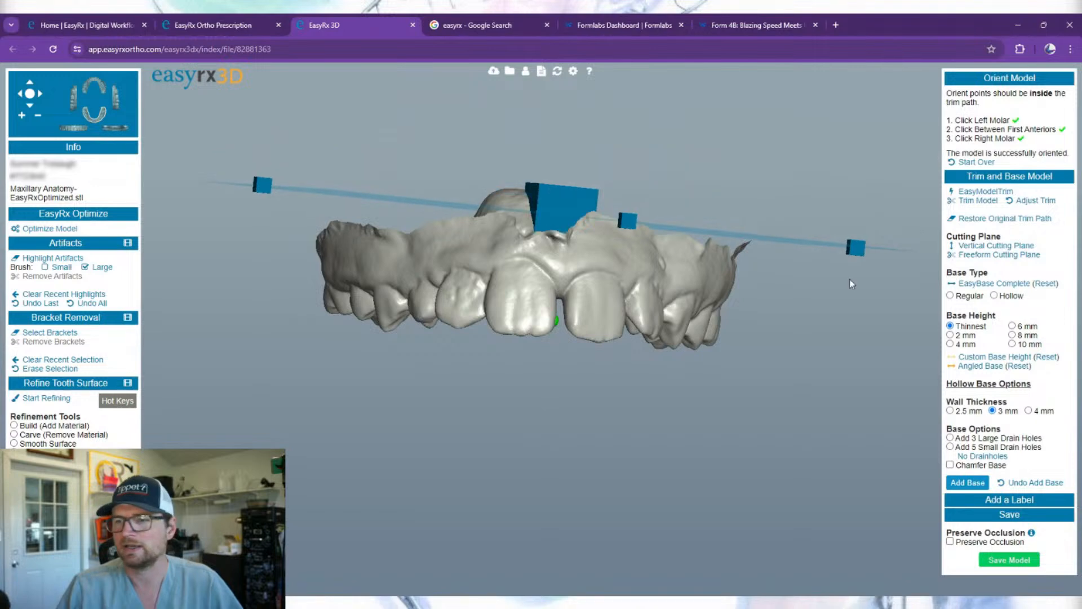
Step: Place a vertical cutting plane across the back of the maxillary arch, just behind the marked molars
click(1042, 286)
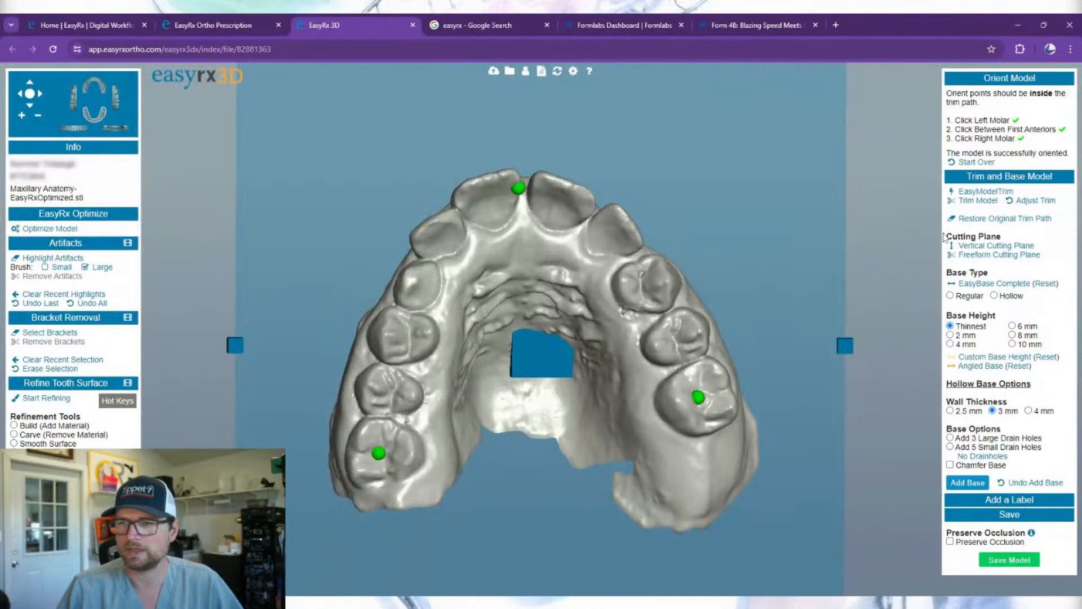
click(973, 246)
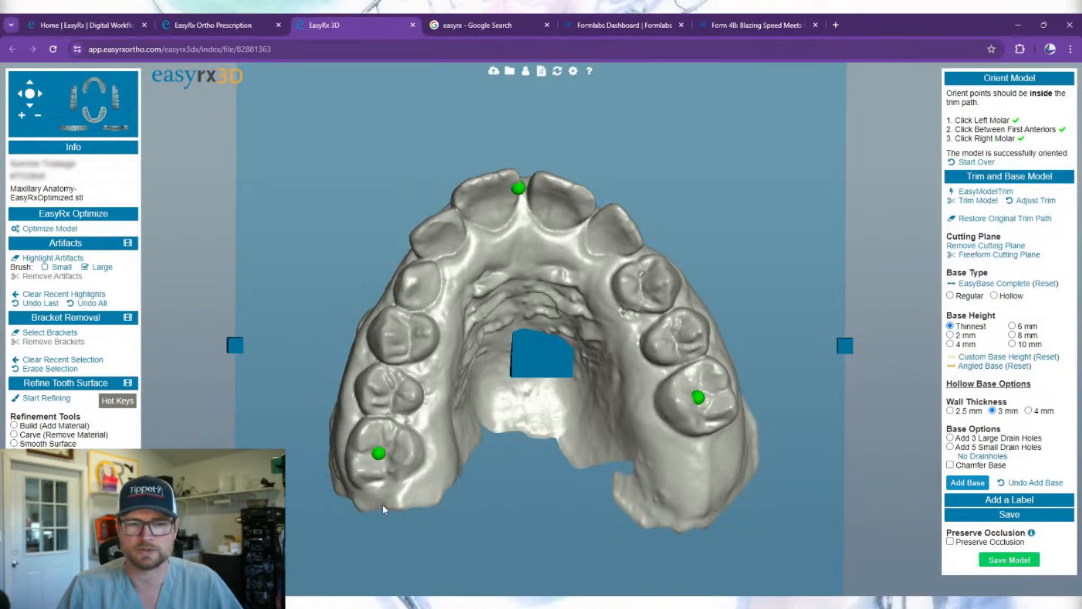
click(716, 461)
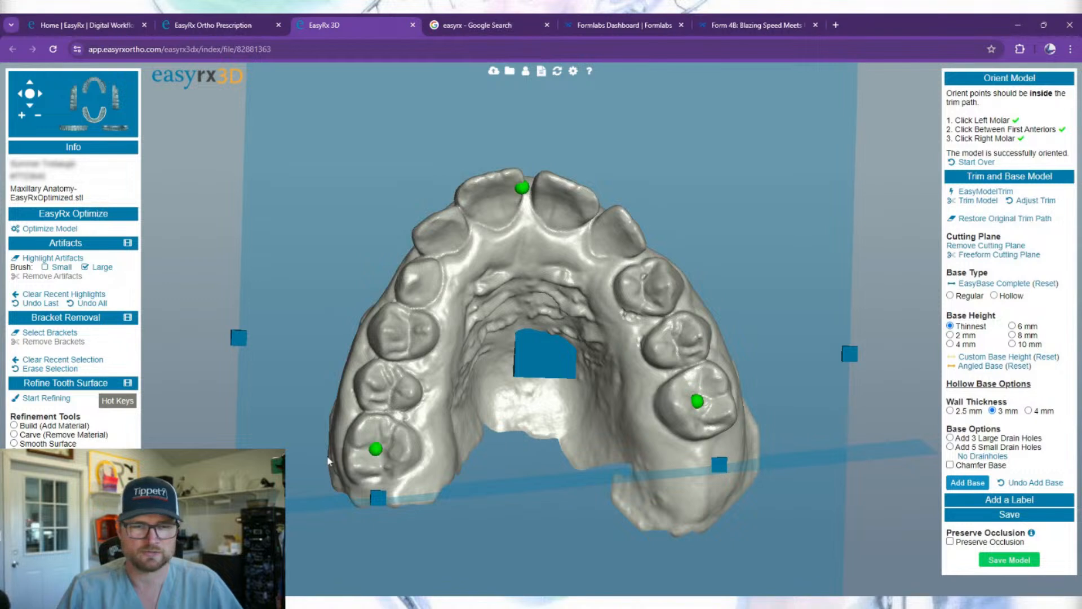
drag(376, 494, 375, 496)
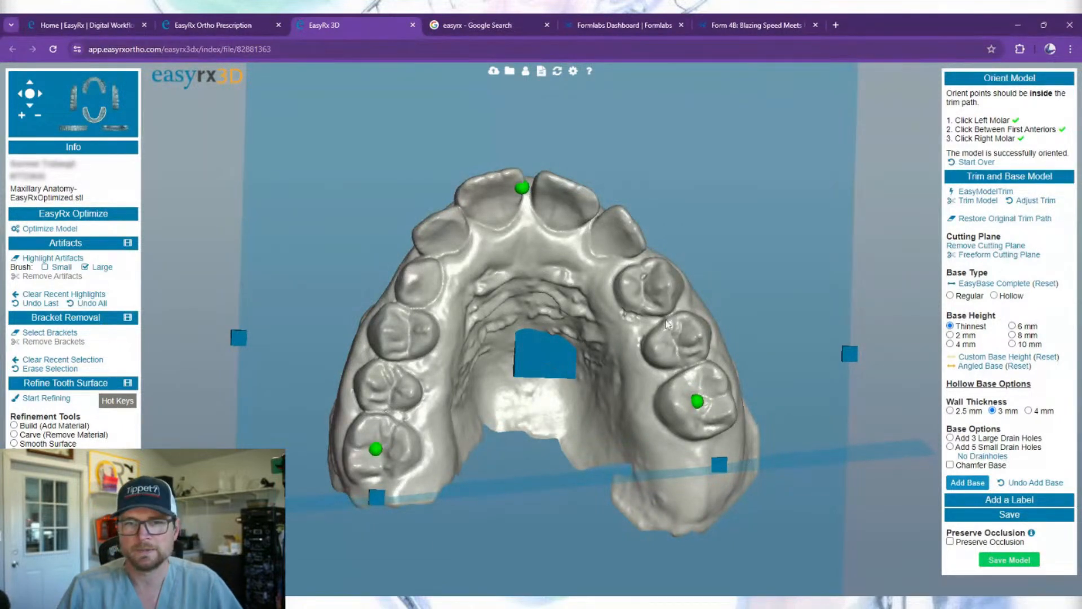
Step: Add a hollow base with 3 large drain holes to the maxillary model
click(994, 295)
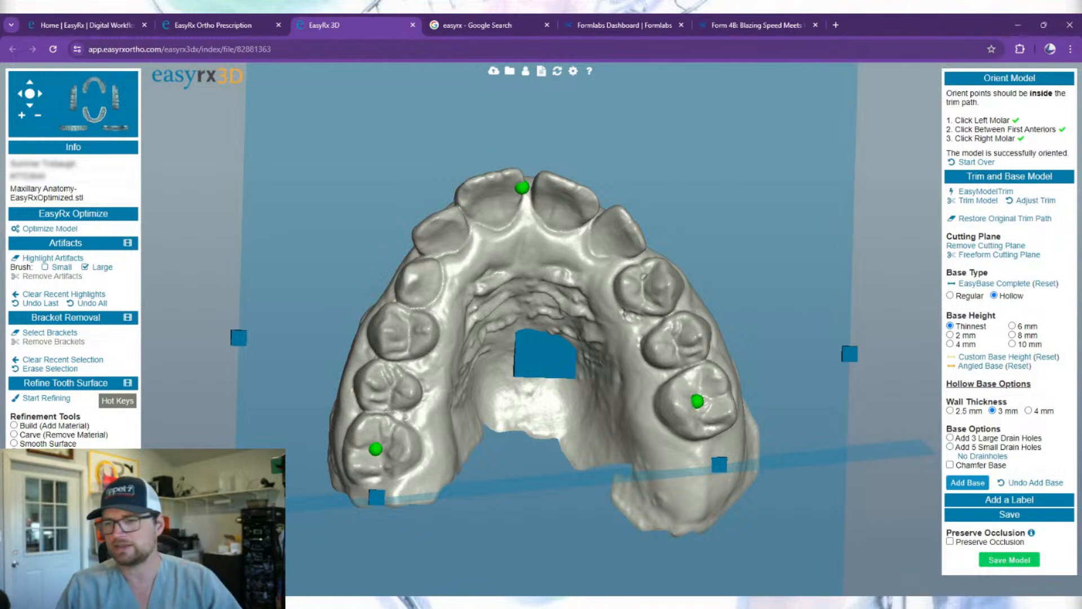
click(950, 438)
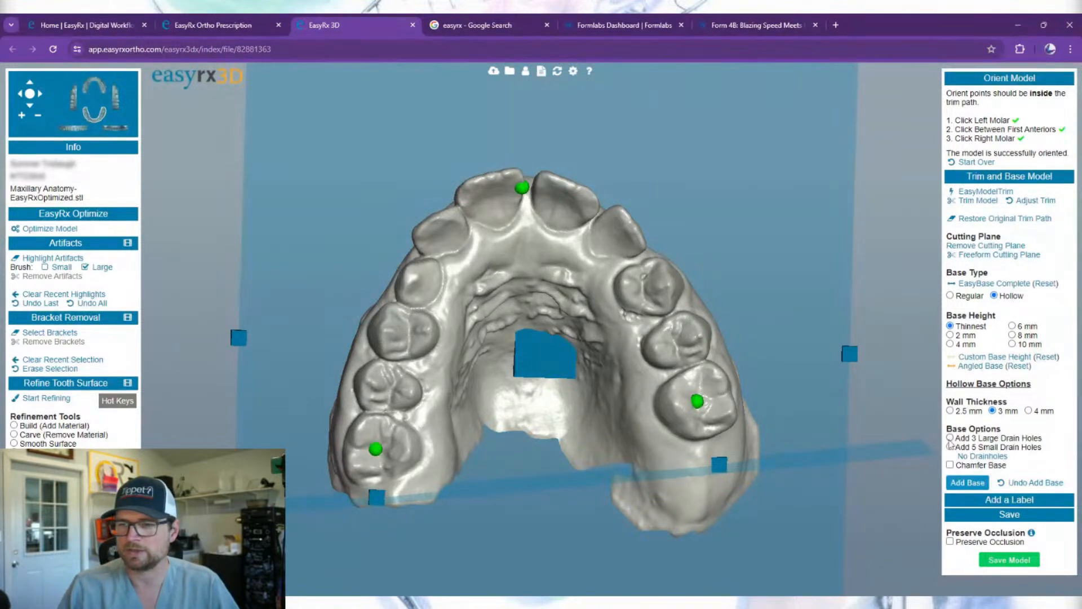
click(958, 484)
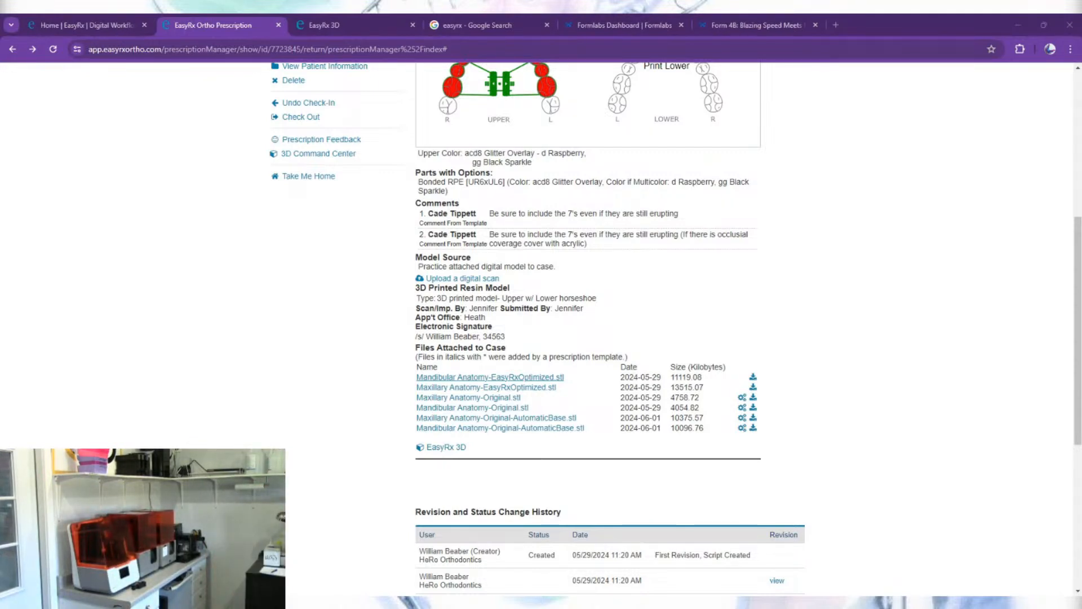
Step: Include the patient initials and bin number in the maxillary model's label and make both labels engraved
click(330, 25)
drag(553, 263, 520, 379)
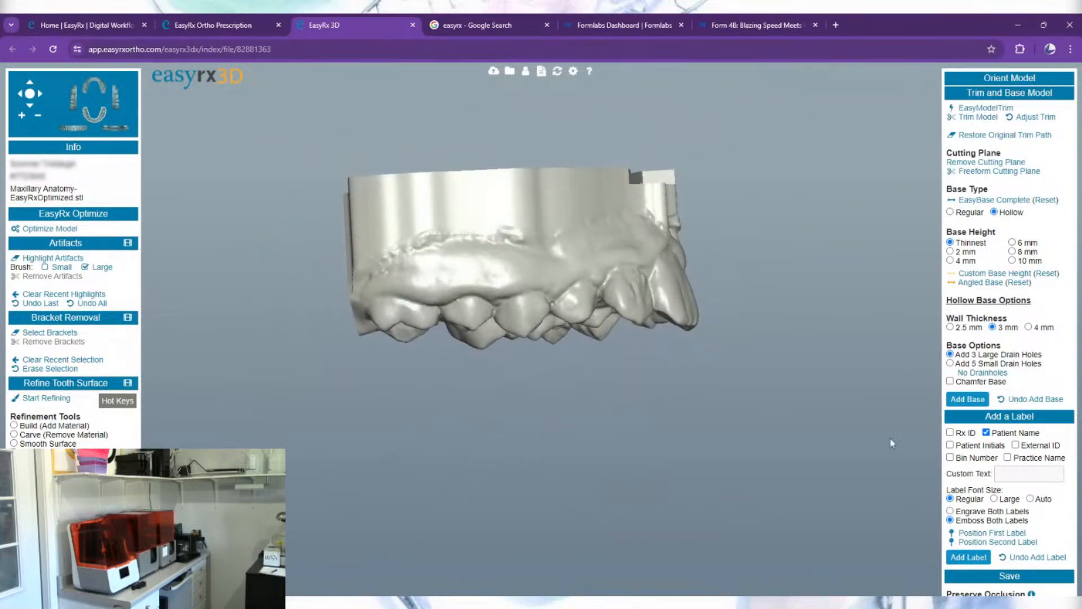
click(950, 446)
click(950, 458)
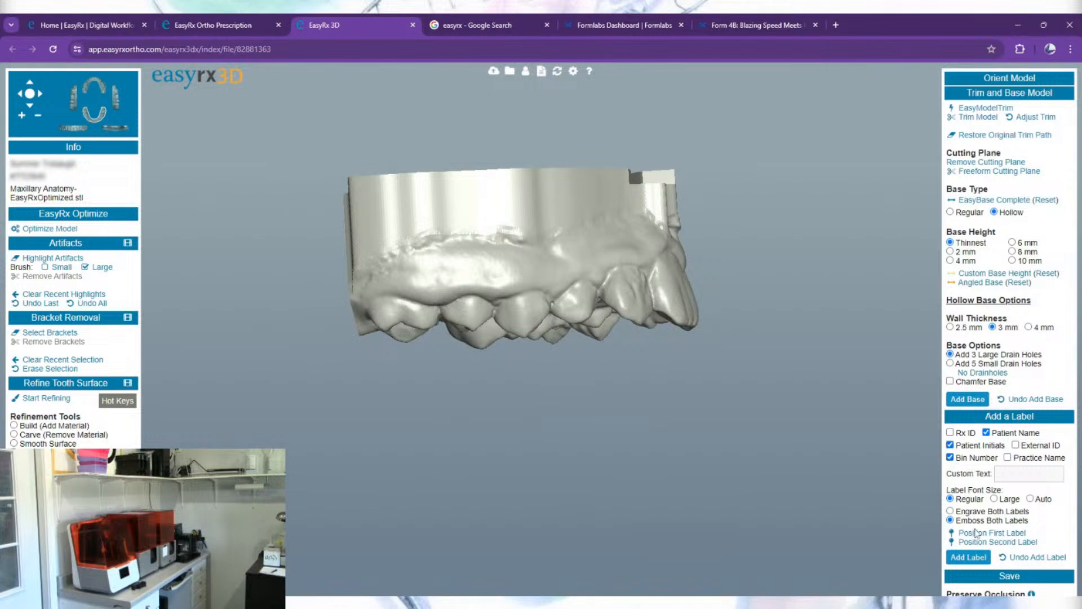
click(950, 511)
Step: Try a regular-size first label that includes the patient name along the side of the maxillary base, and delete it
click(981, 532)
click(537, 214)
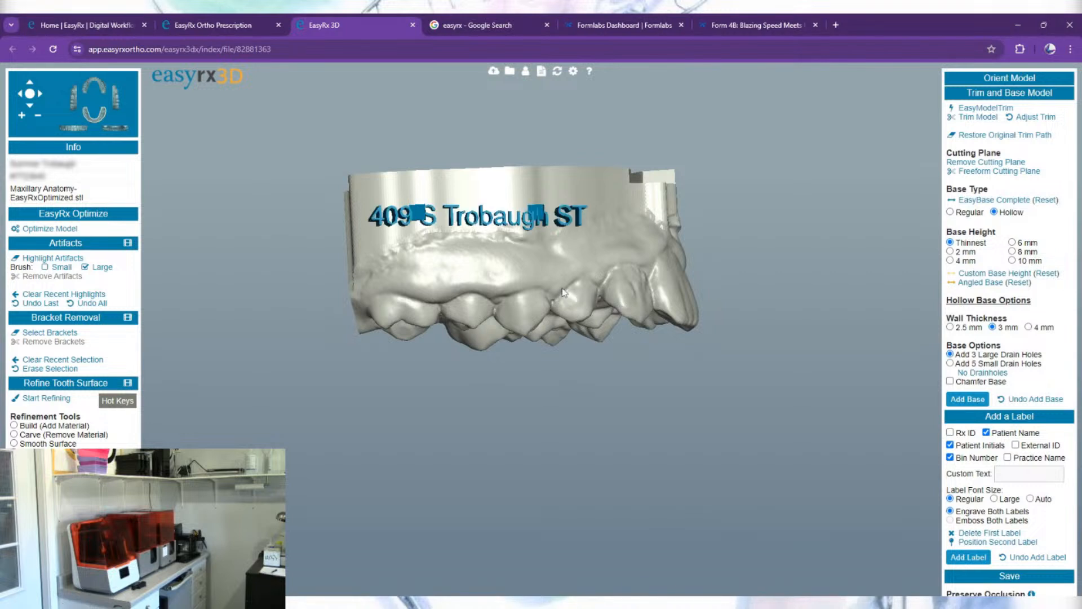
drag(566, 272, 536, 261)
drag(524, 220, 547, 217)
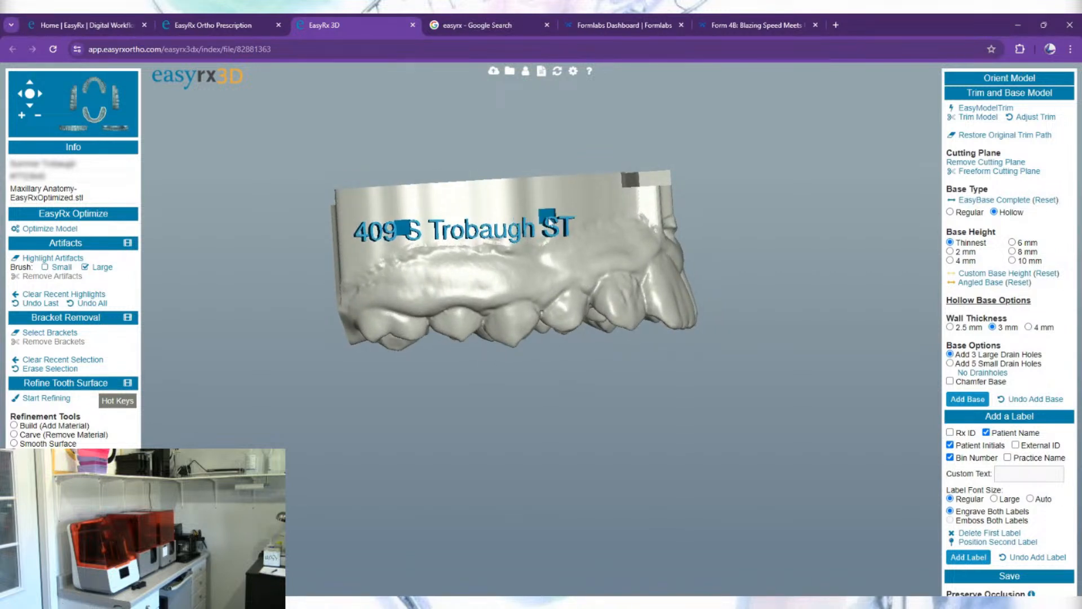
drag(574, 252, 555, 250)
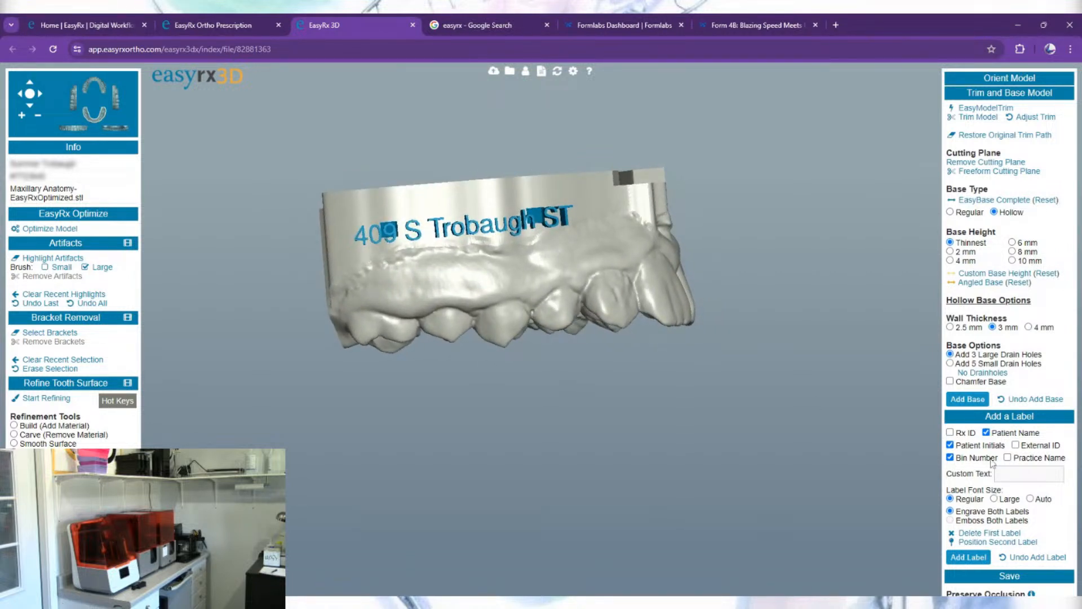
click(984, 533)
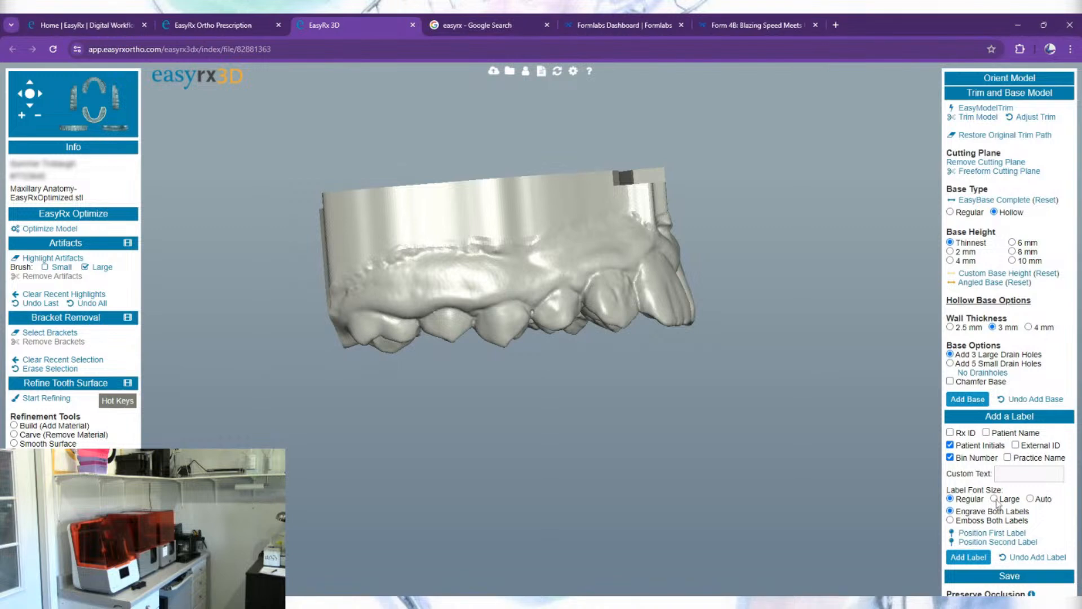
Step: Try a large-size first label with only the bin number and patient initials on the side of the base, and delete it
click(994, 499)
click(992, 532)
click(395, 245)
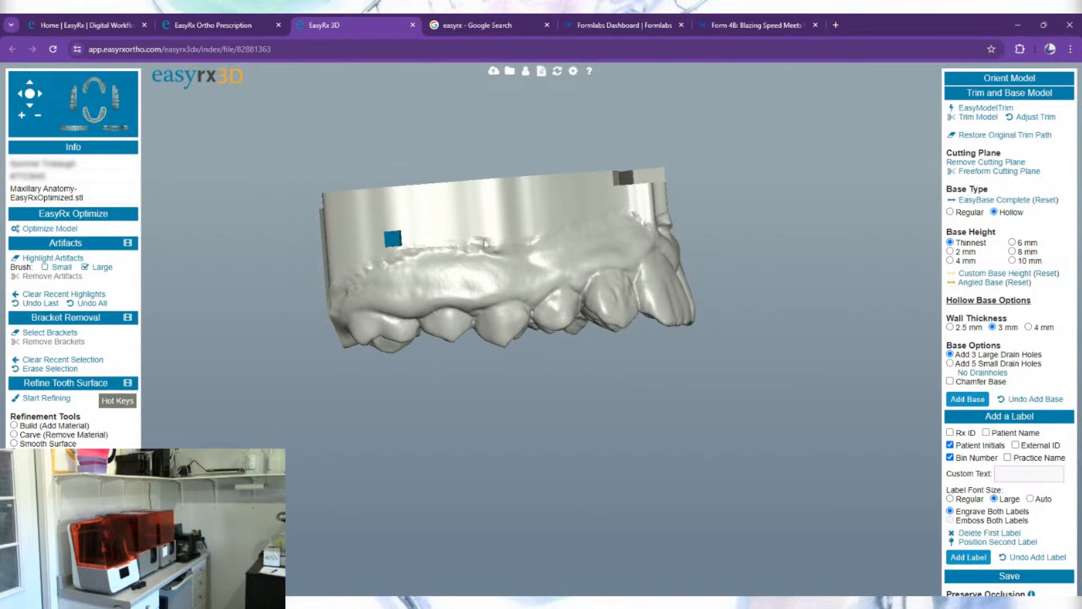
click(532, 231)
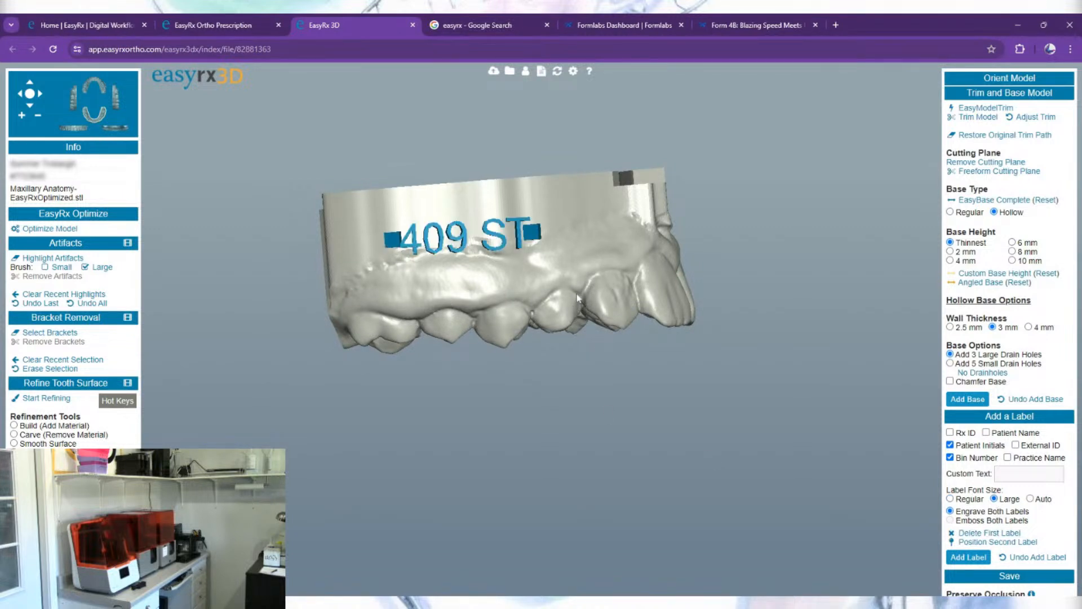
mouse_move(577, 299)
mouse_down()
mouse_move(583, 269)
mouse_move(576, 292)
mouse_up()
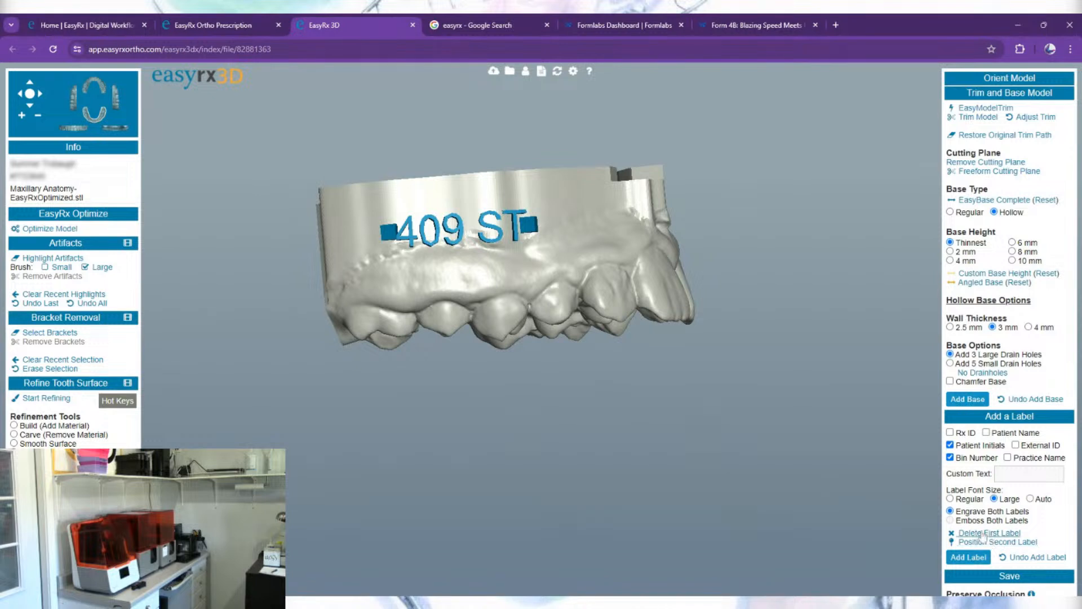
click(986, 532)
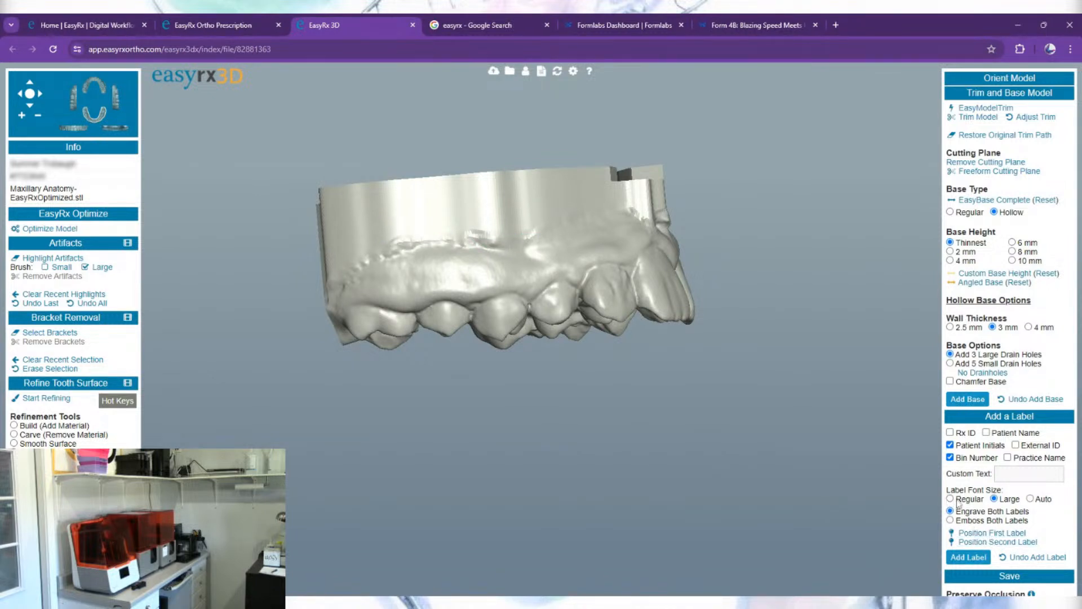
Step: Try the bin number and initials label at regular size on the side of the base, and delete it
click(951, 499)
click(966, 534)
click(399, 224)
click(501, 211)
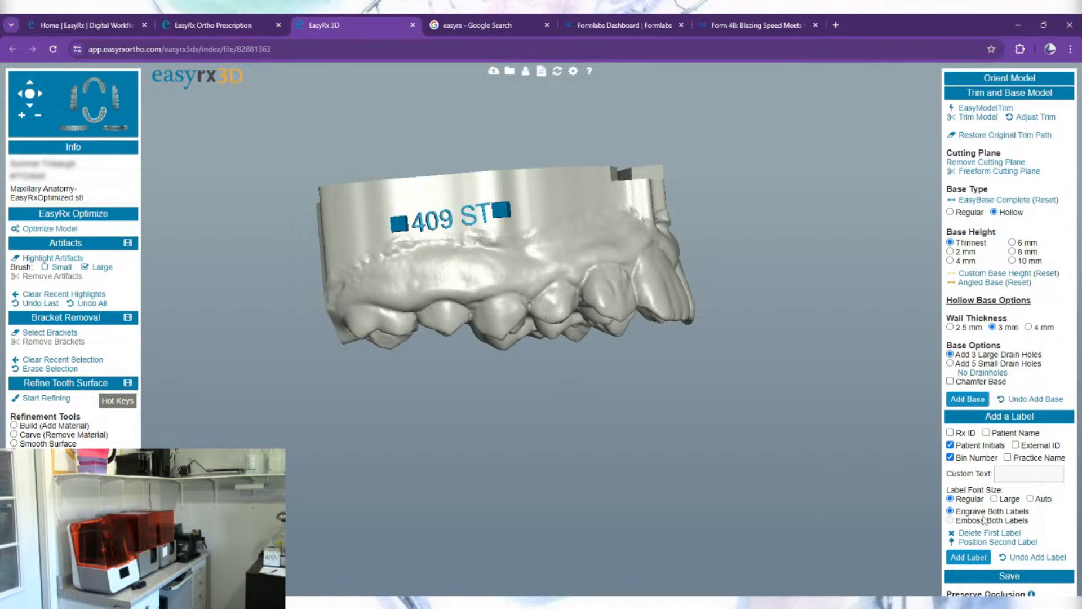
click(978, 533)
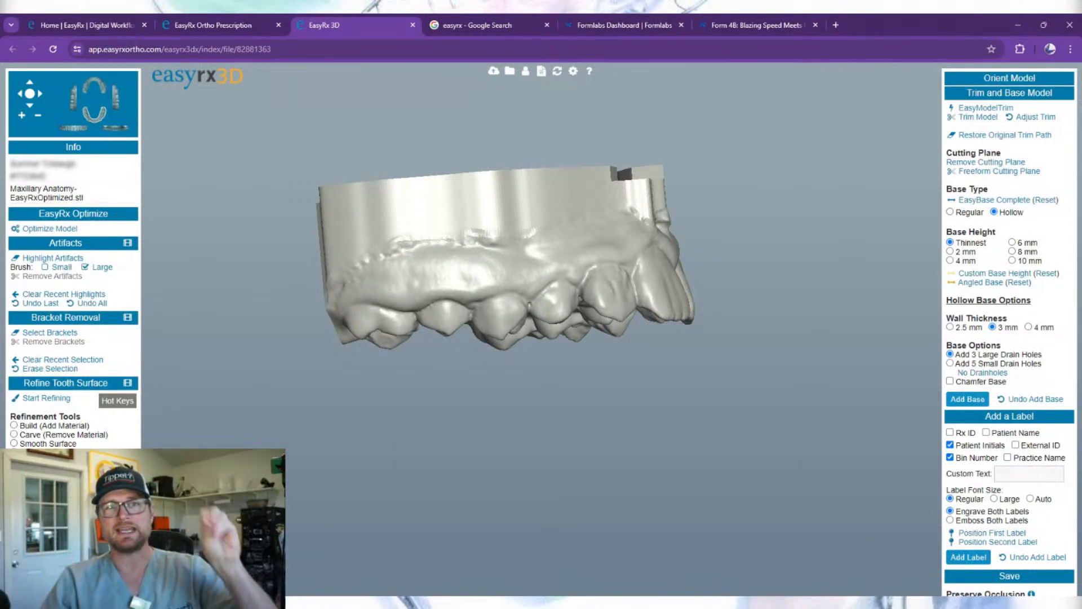
click(237, 24)
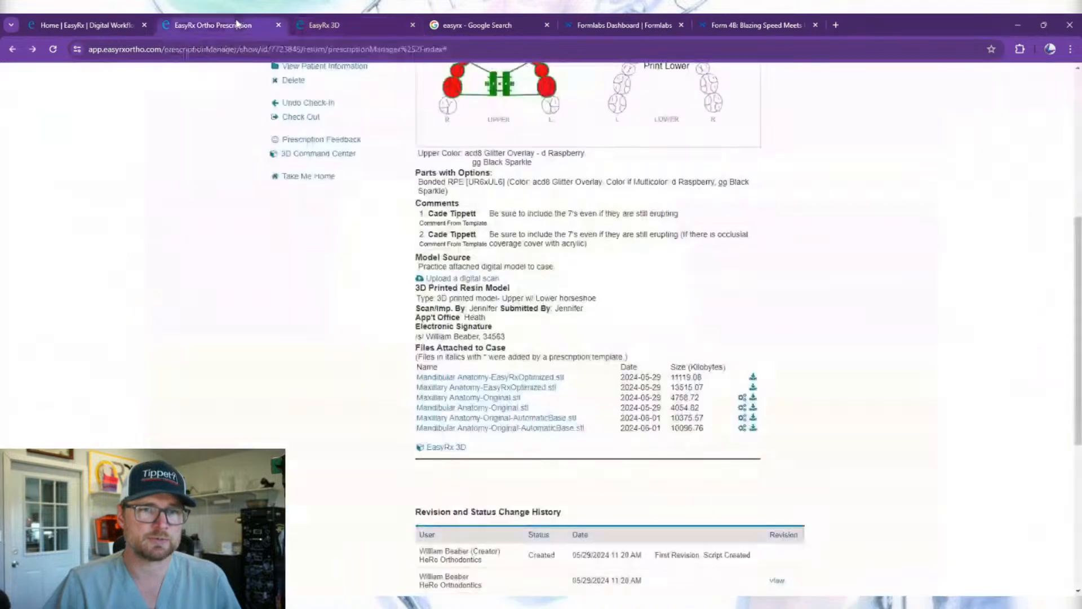
scroll(462, 279, up, 3)
scroll(463, 279, down, 4)
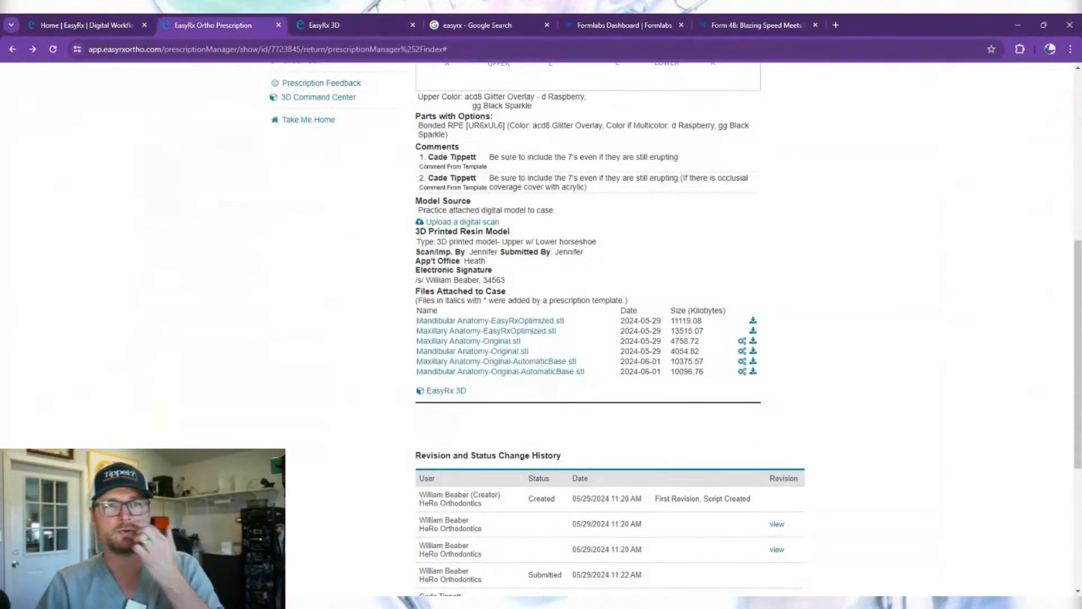
click(329, 26)
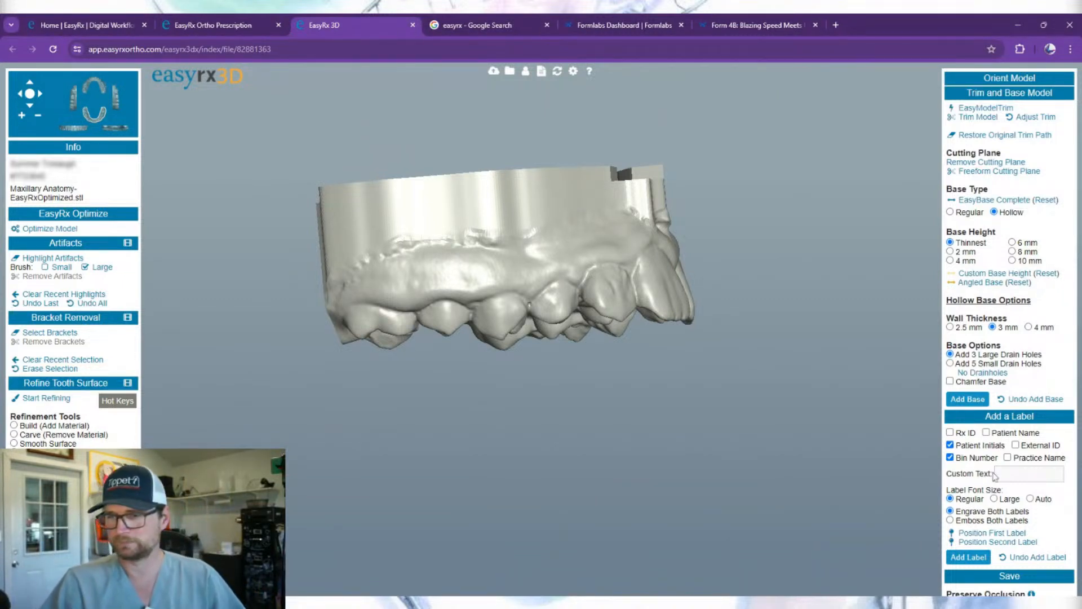
Step: Set the label font size to Auto and place the first label's two end markers along the side of the maxillary base
click(1030, 499)
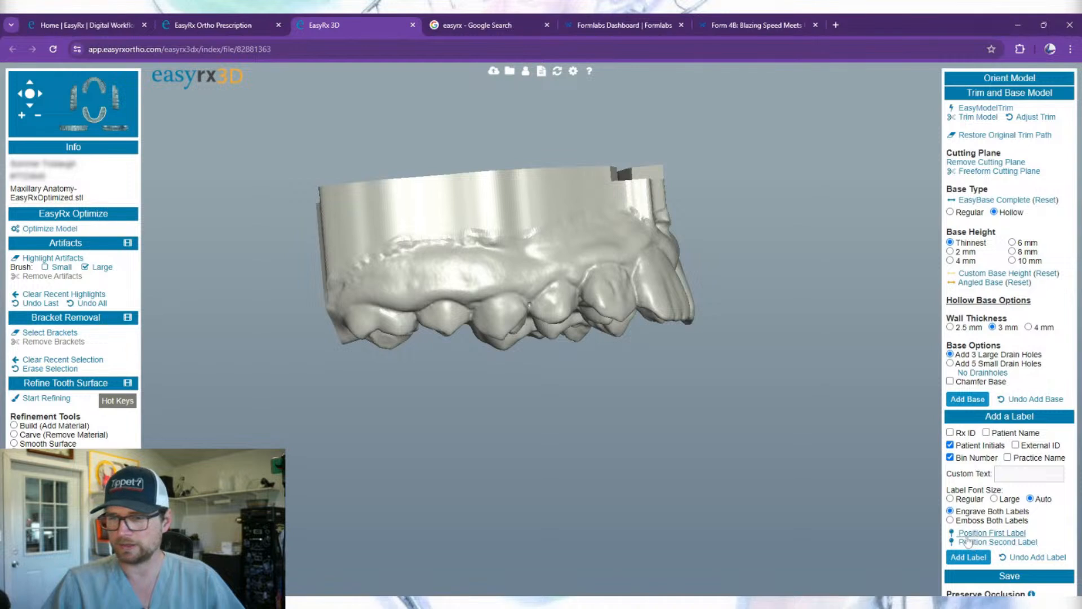
click(968, 534)
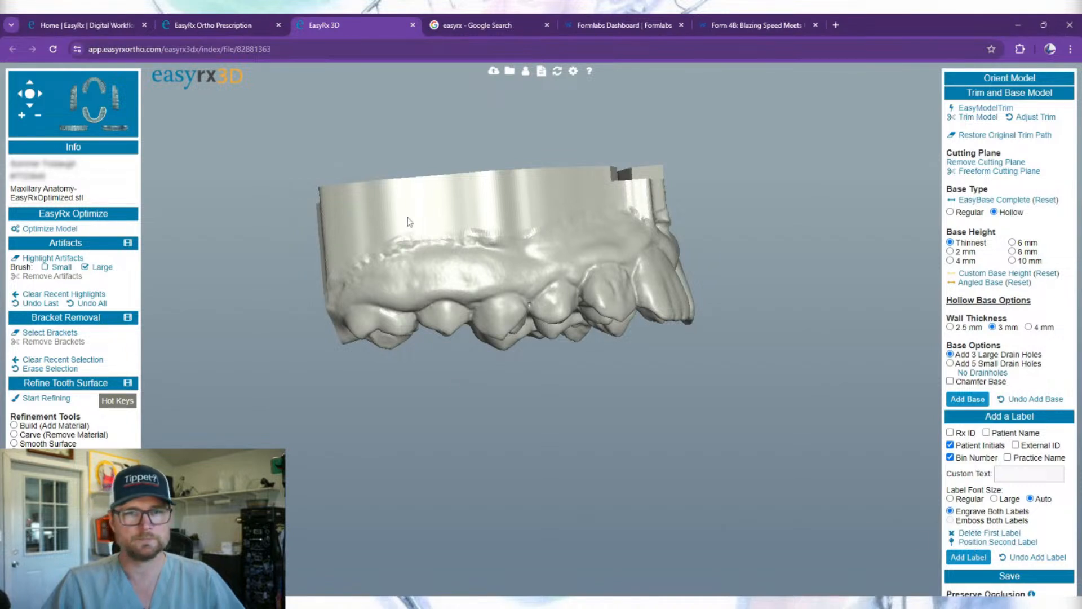
click(406, 211)
click(454, 208)
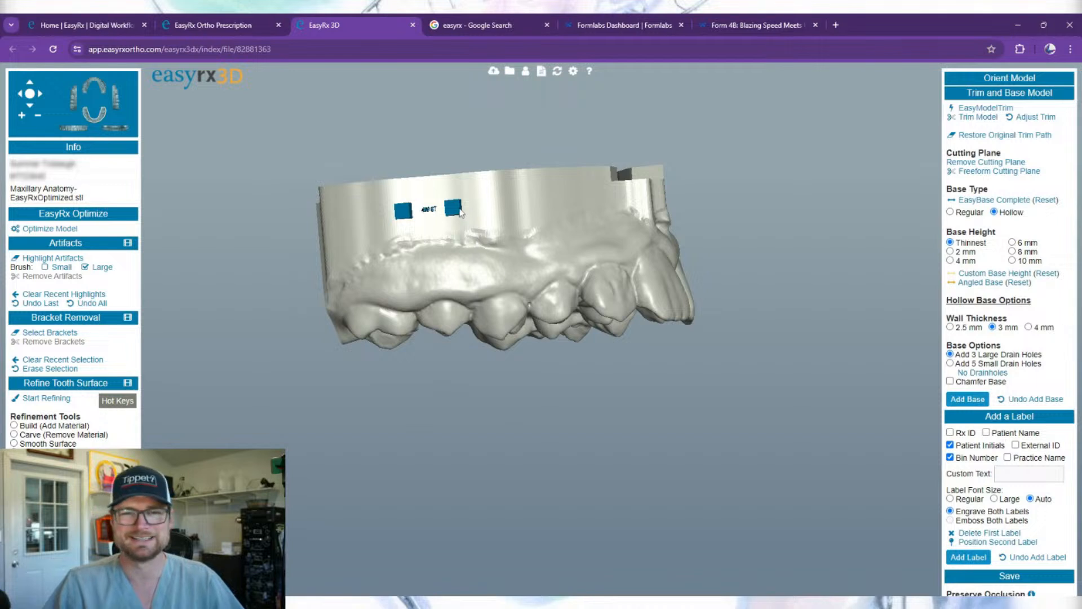
click(588, 206)
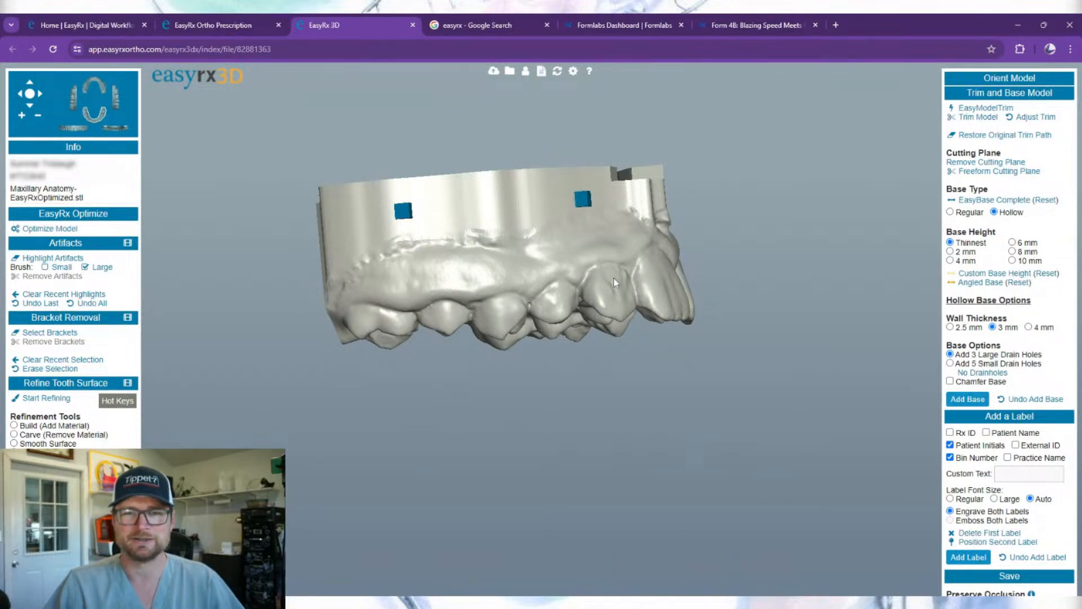
click(360, 216)
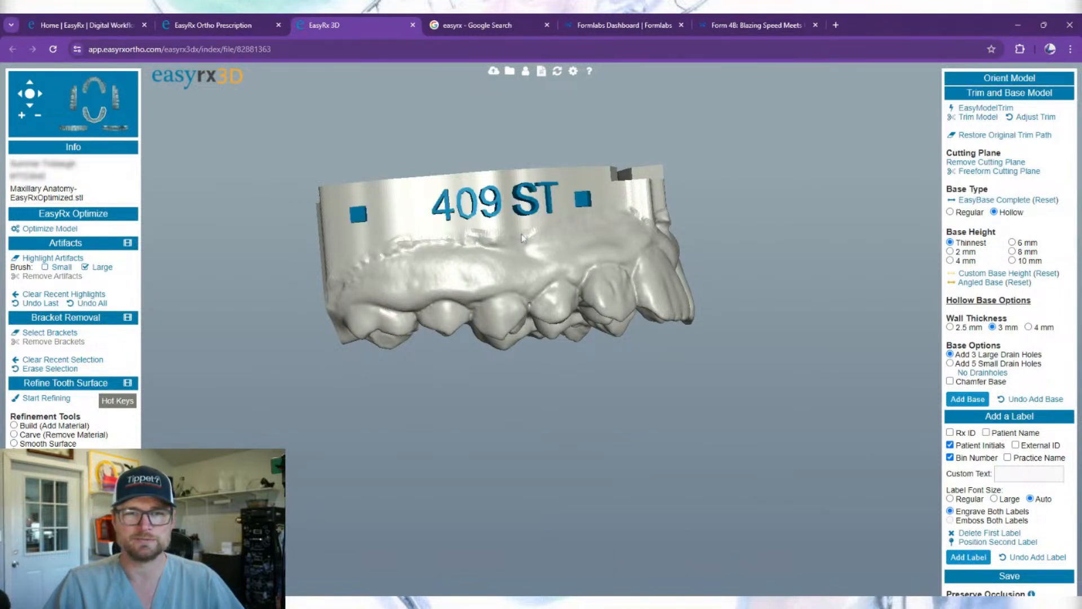
Step: Move the label's end markers closer together so the bin number and initials fit on the flat side of the base
click(559, 206)
click(534, 202)
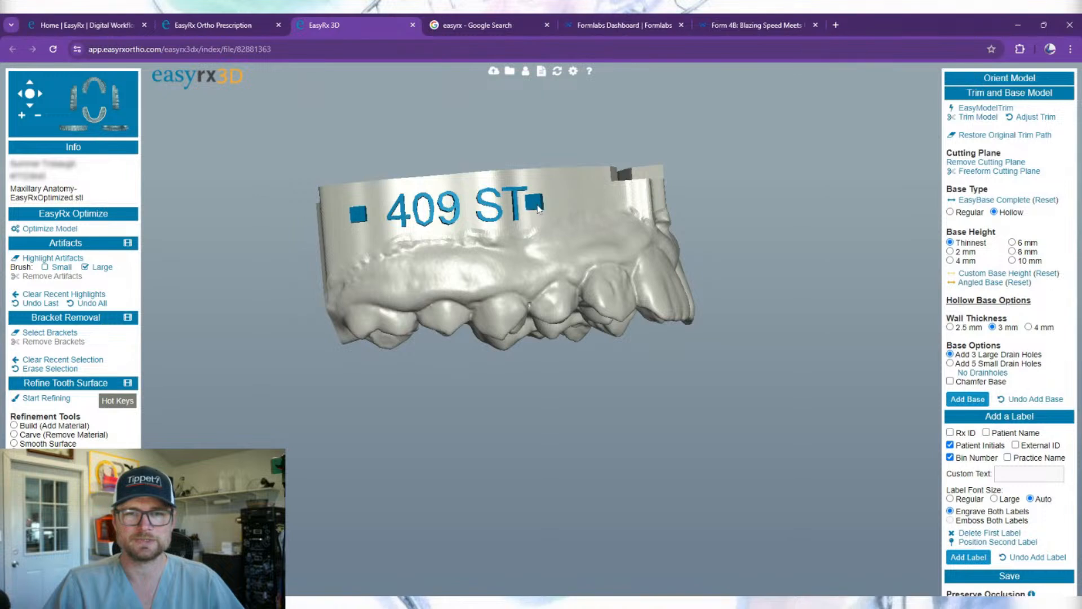
click(542, 204)
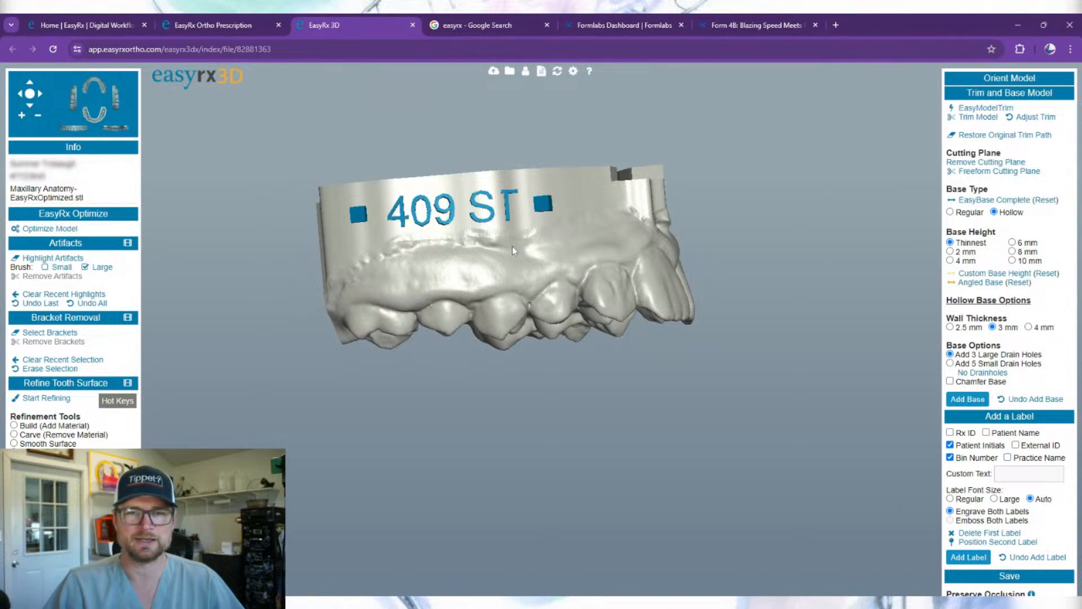
drag(512, 246, 539, 246)
click(377, 204)
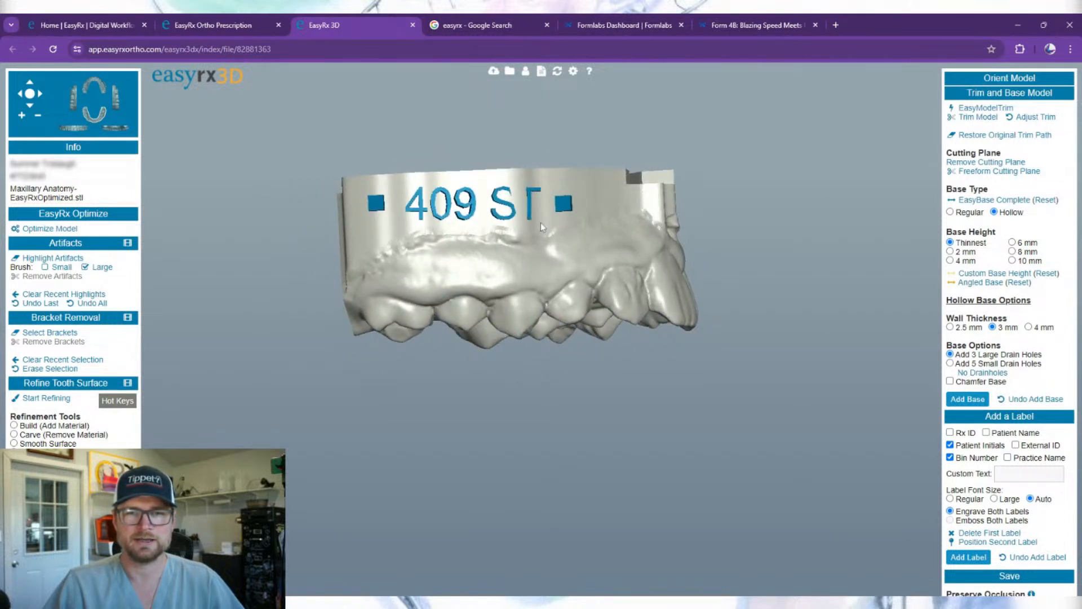
Step: Check the label on the side of the base, nudge its front end marker slightly forward, and engrave it into the model
drag(594, 282, 396, 397)
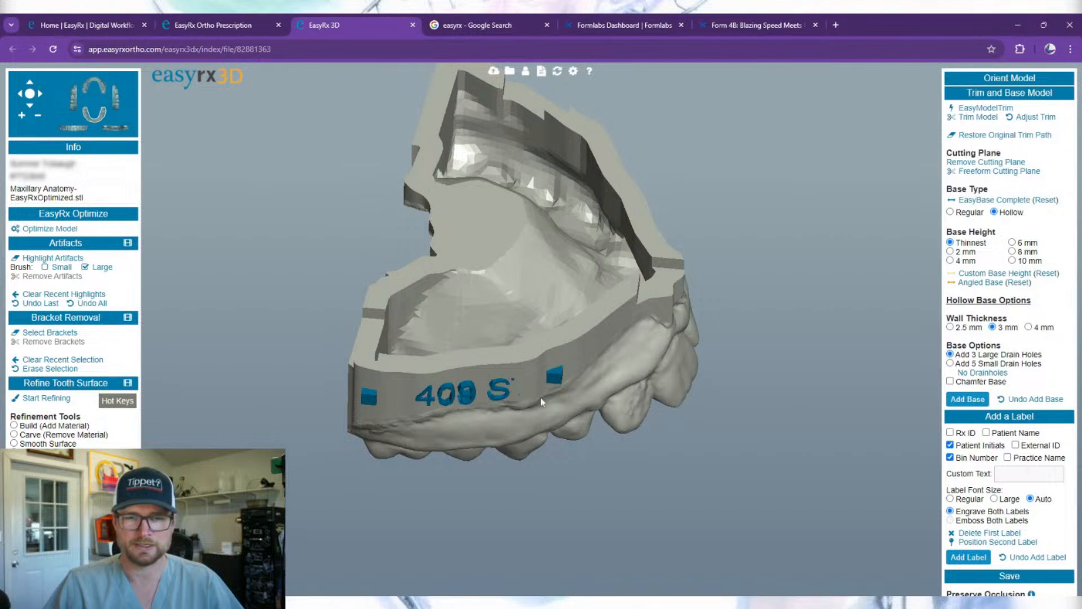
drag(539, 377, 562, 360)
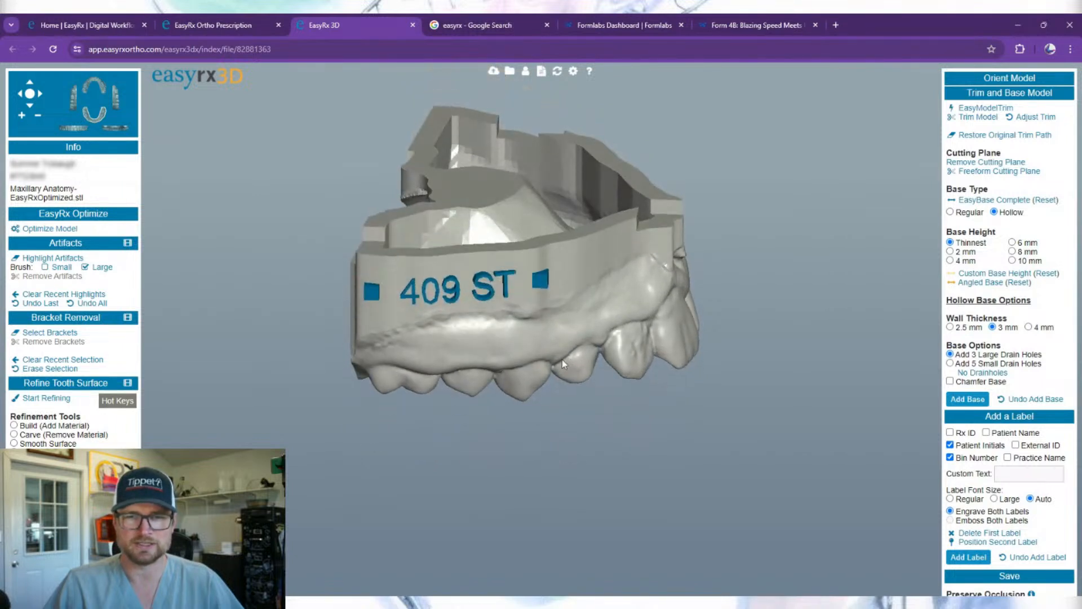
drag(549, 281, 550, 280)
drag(573, 339, 549, 336)
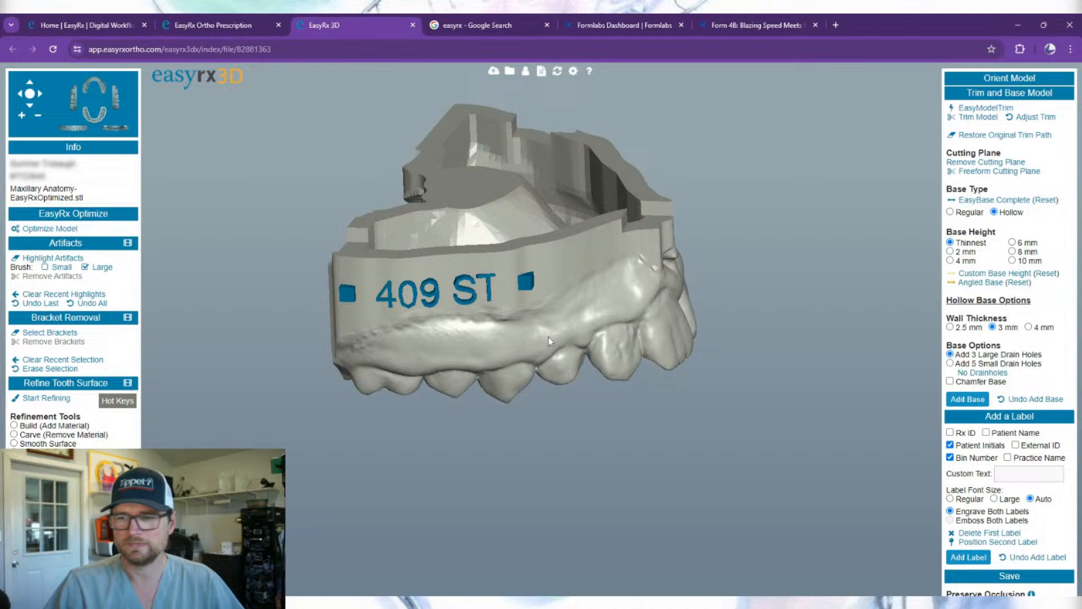
click(986, 563)
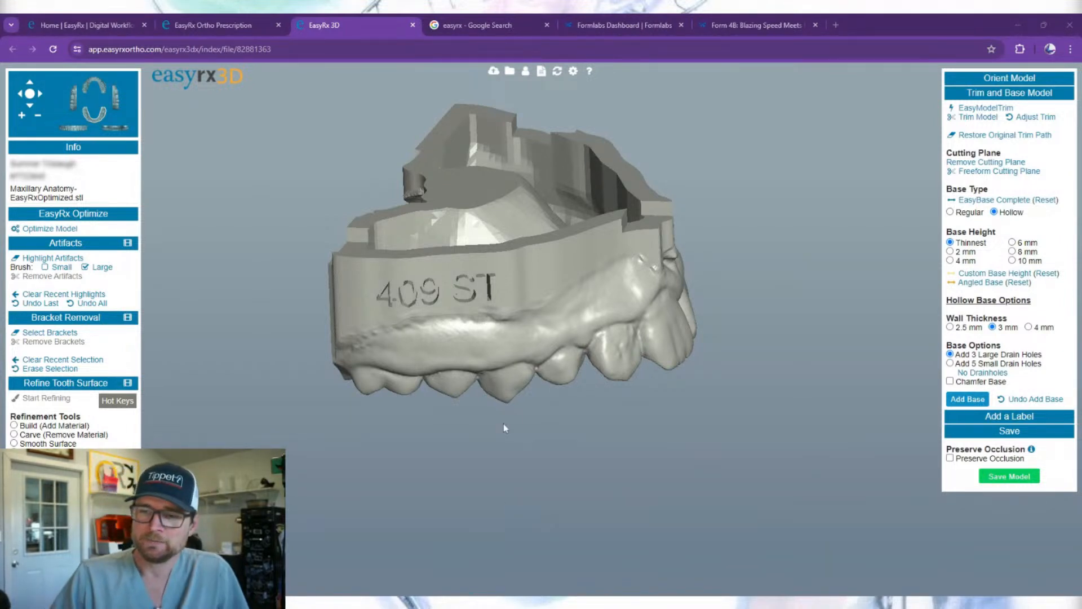
Step: Inspect the labelled maxillary model from several sides and save it in STL format to the patient file
drag(505, 427, 572, 421)
drag(626, 394, 439, 390)
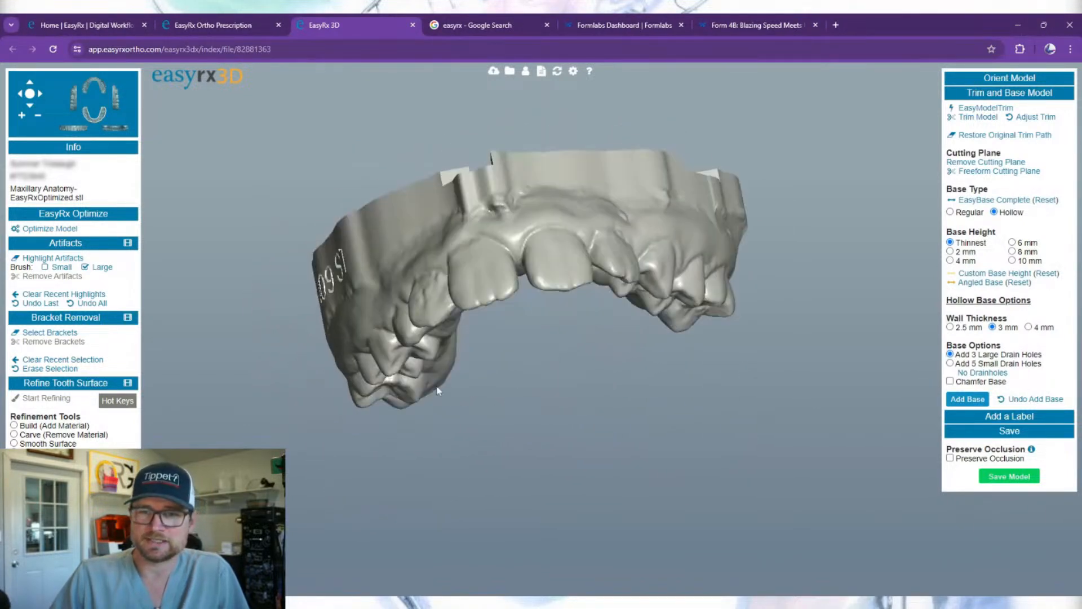
drag(608, 421, 735, 444)
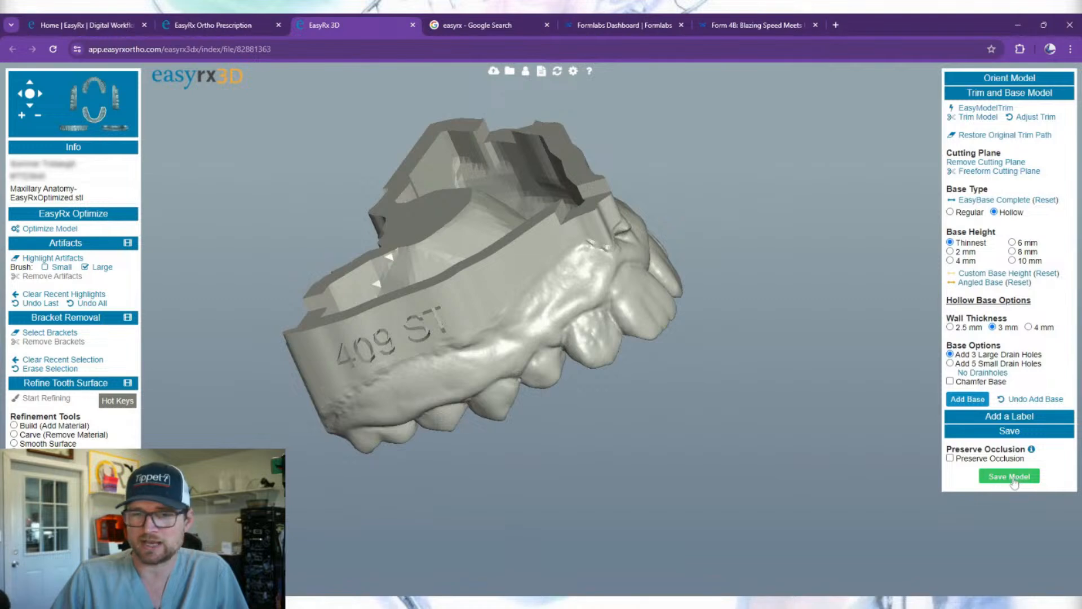
drag(563, 381, 581, 429)
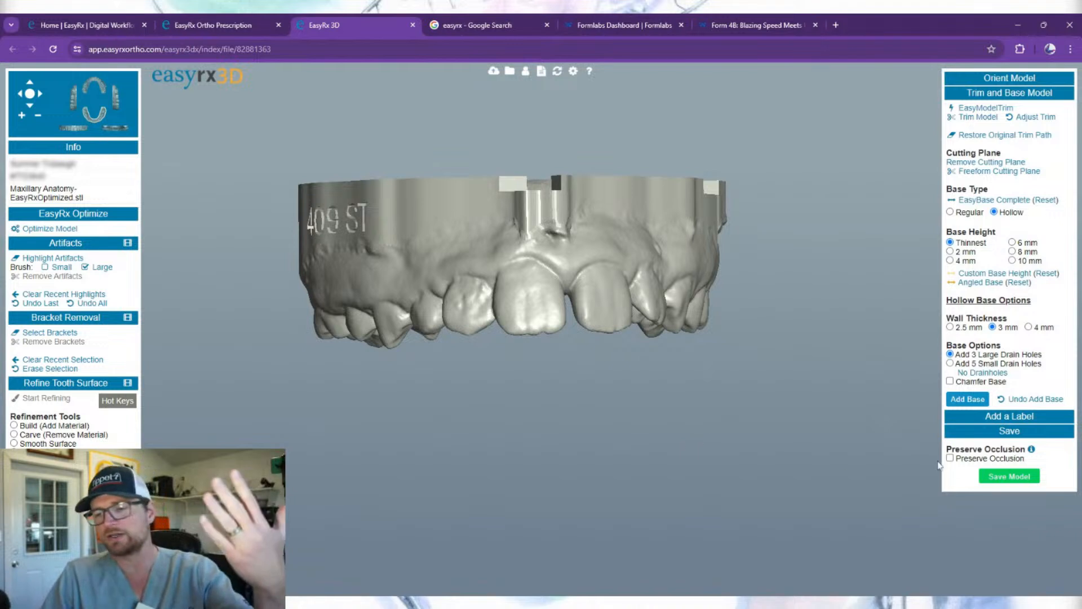
click(1009, 476)
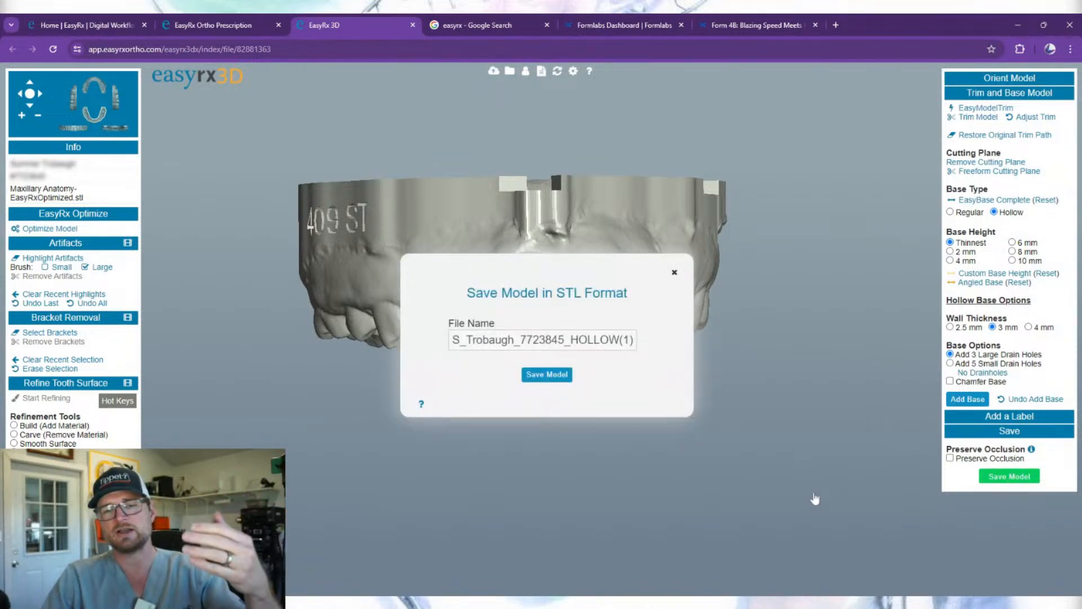
drag(540, 340, 507, 339)
click(524, 374)
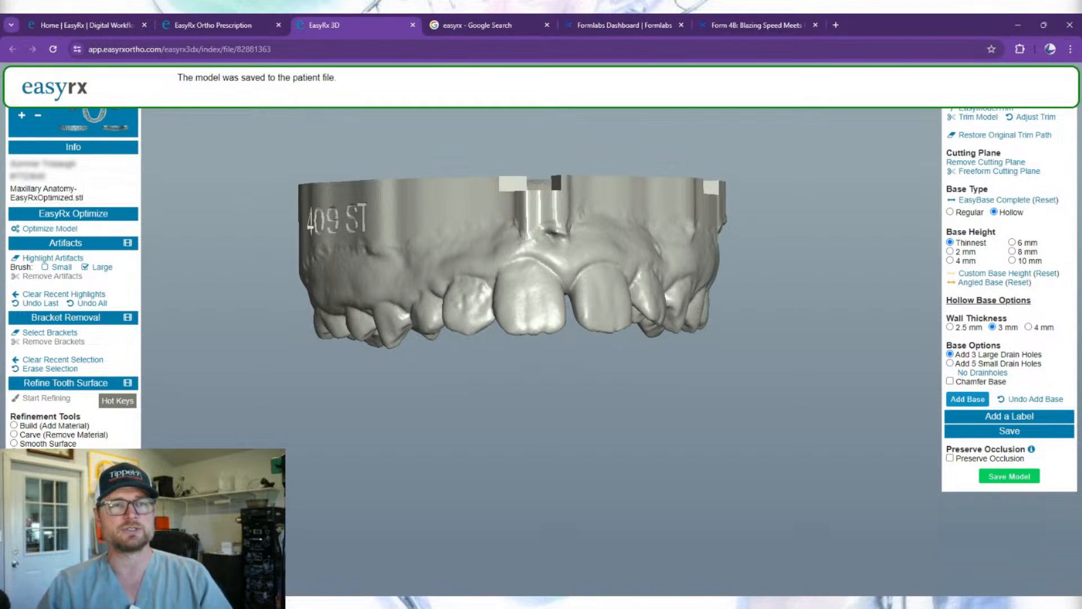
Step: Return to the case's prescription page and open the STL print list
click(248, 26)
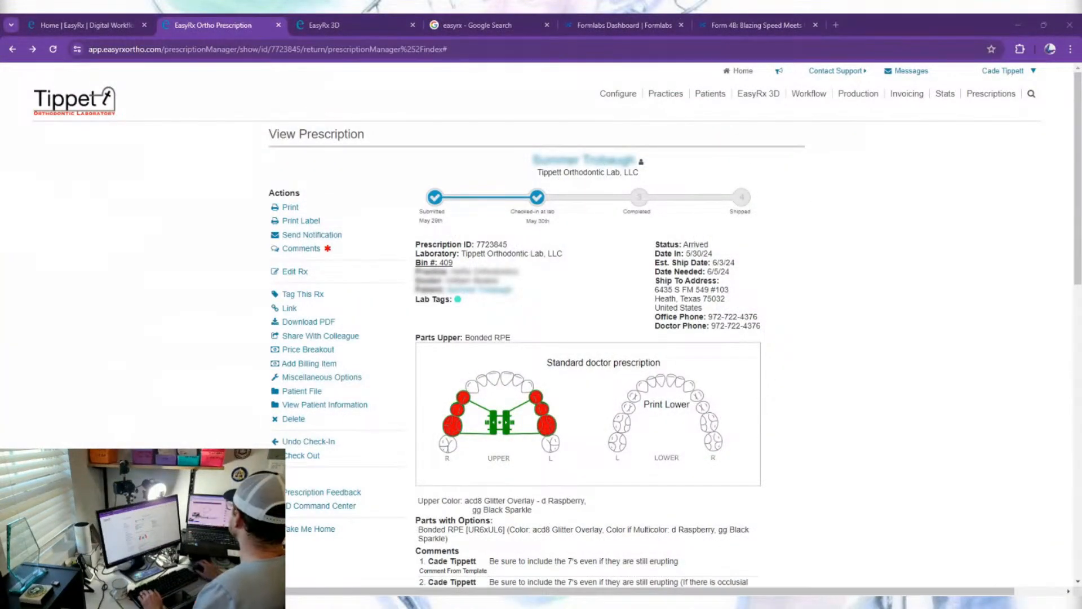
mouse_move(758, 91)
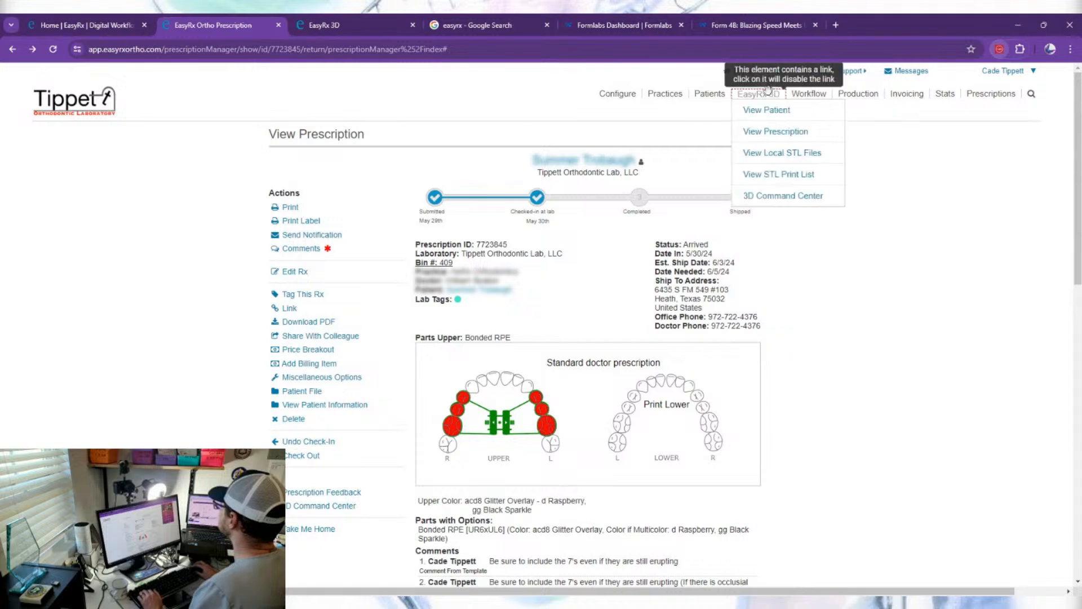
click(775, 179)
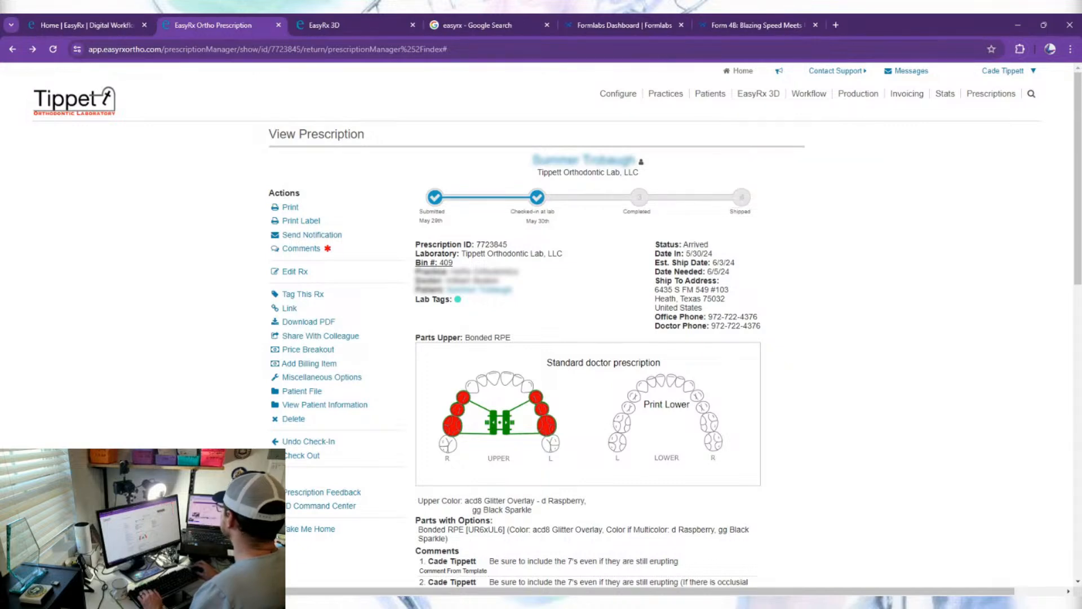